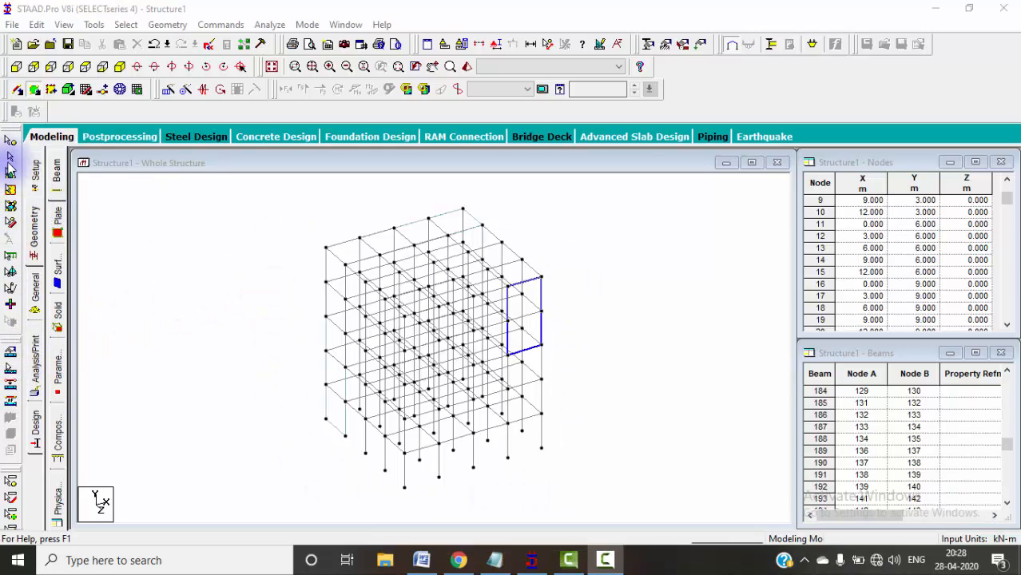
- Activate the Nodes Cursor and select the nodes of the whole frame with a selection window
click(125, 24)
mouse_move(118, 363)
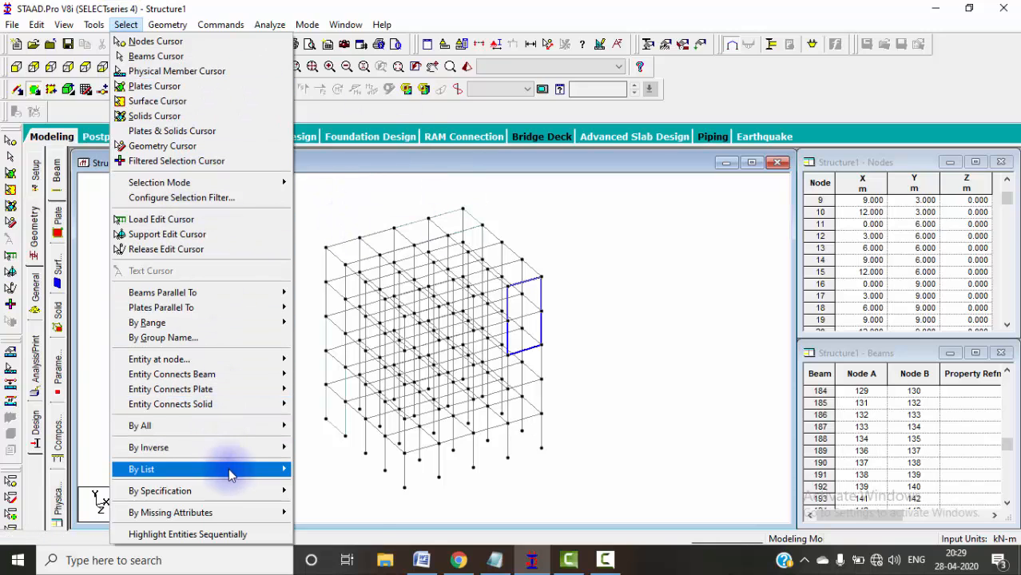
mouse_move(228, 471)
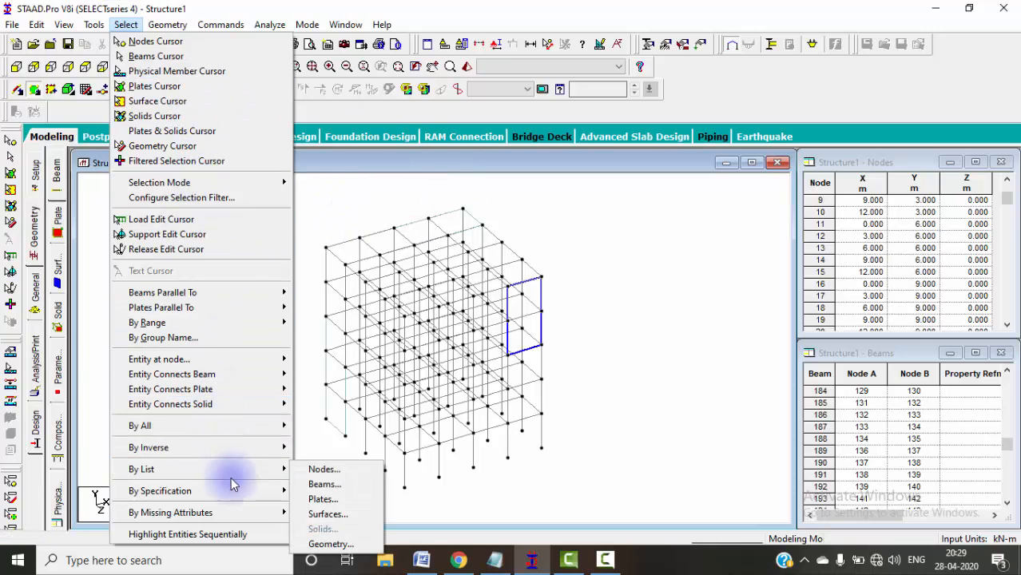
click(161, 46)
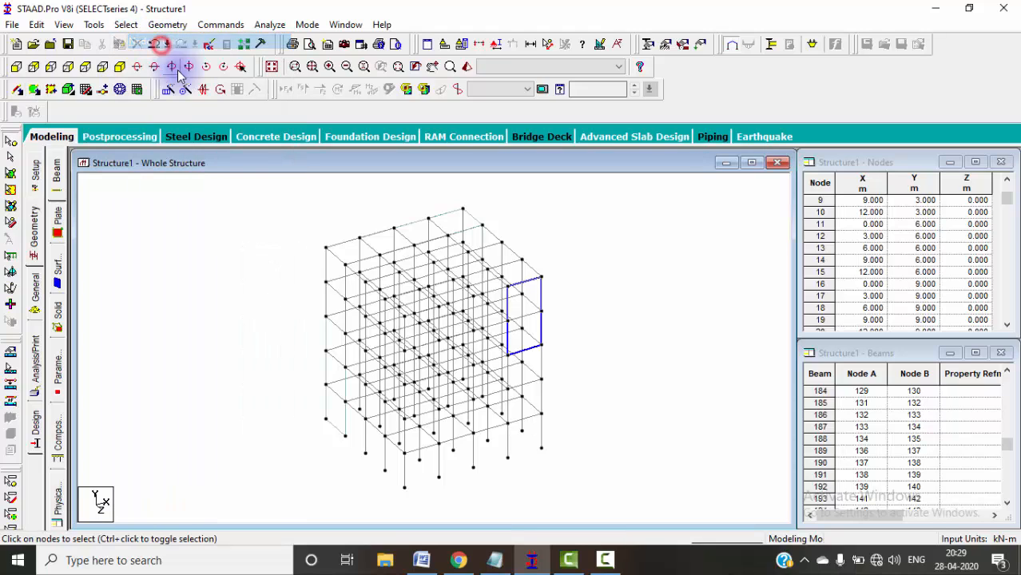
drag(301, 212, 648, 521)
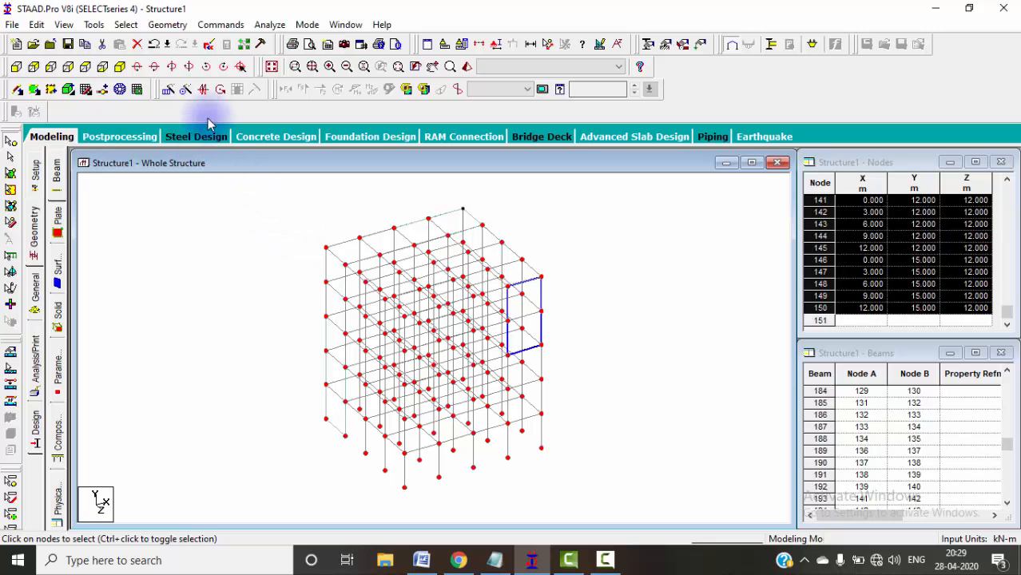
- Switch to the Beams Cursor, select the beams of the whole frame with a window, and clear the selection
click(125, 24)
click(153, 56)
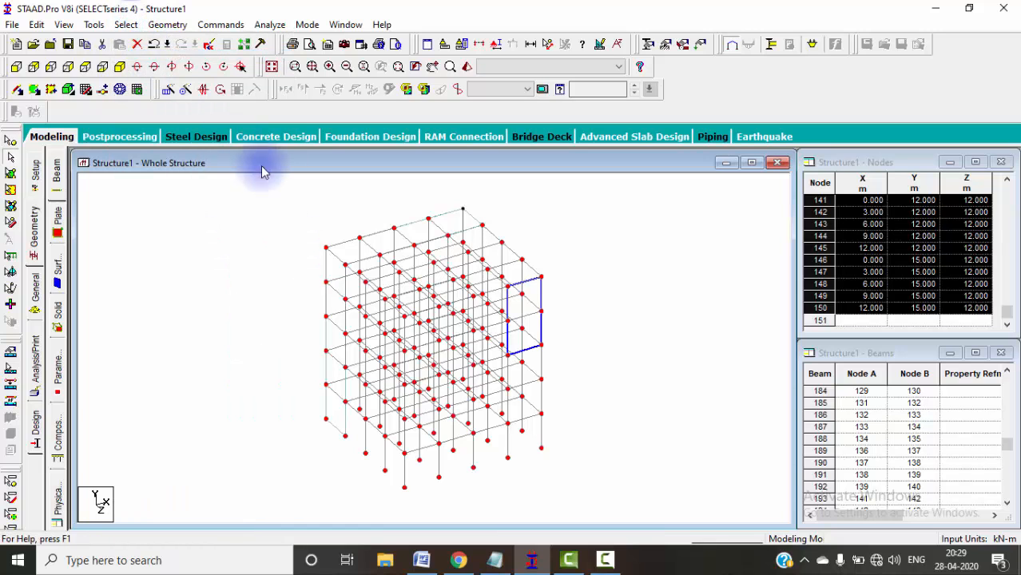
drag(303, 190, 622, 496)
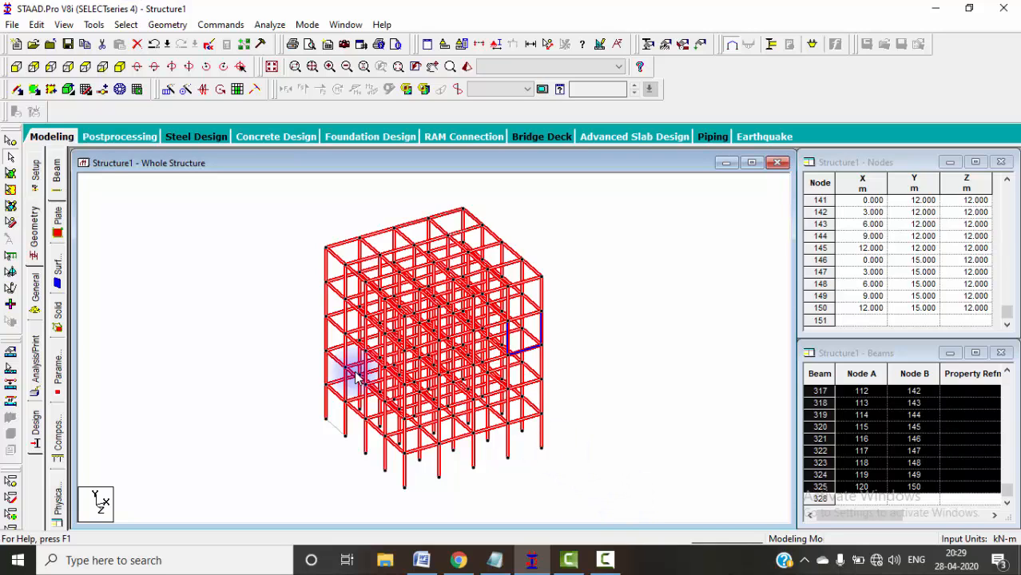
click(251, 316)
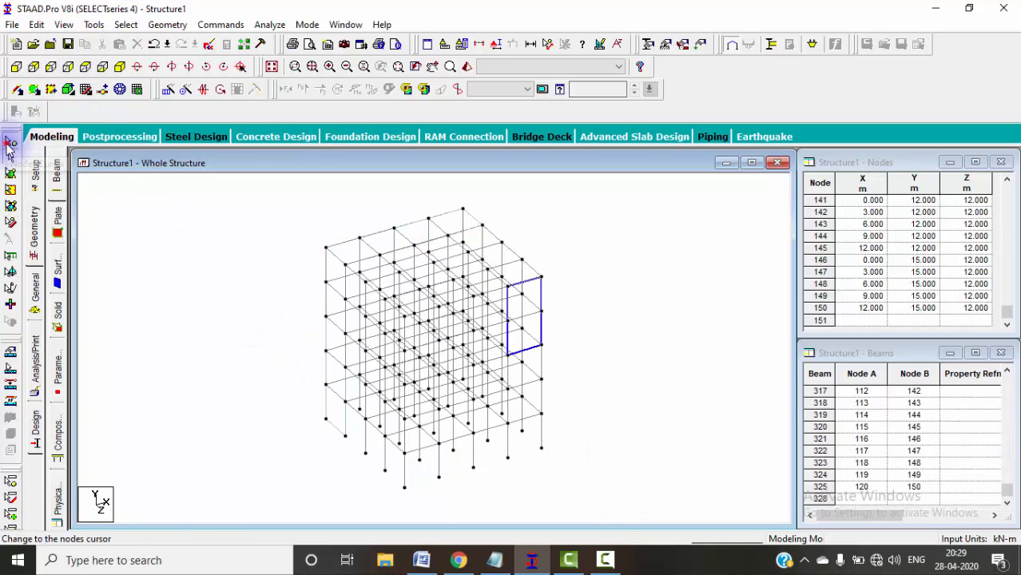
- Return to the Nodes Cursor, window-select the frame's nodes again, and deselect them
click(12, 141)
drag(286, 192, 632, 487)
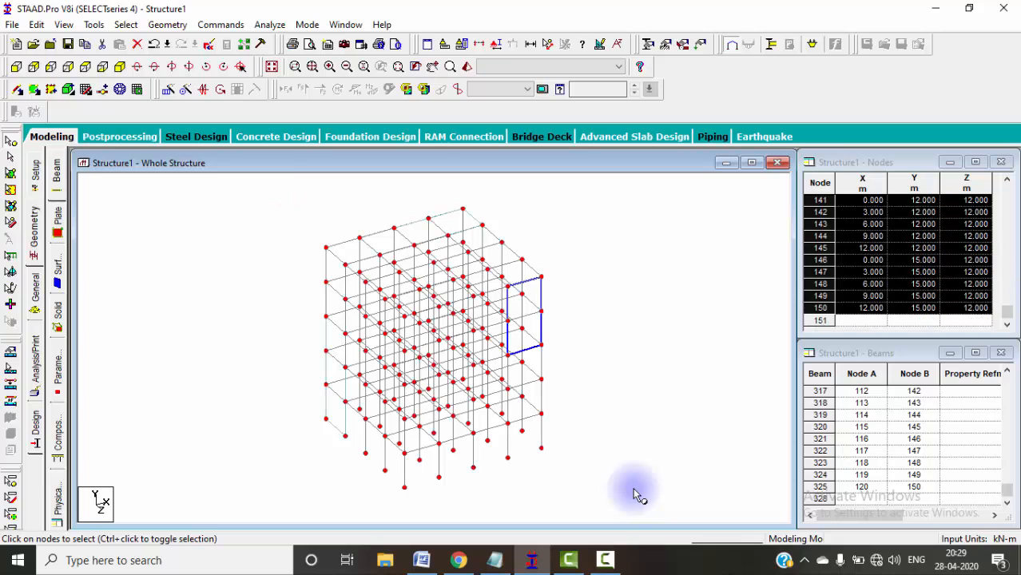
click(218, 322)
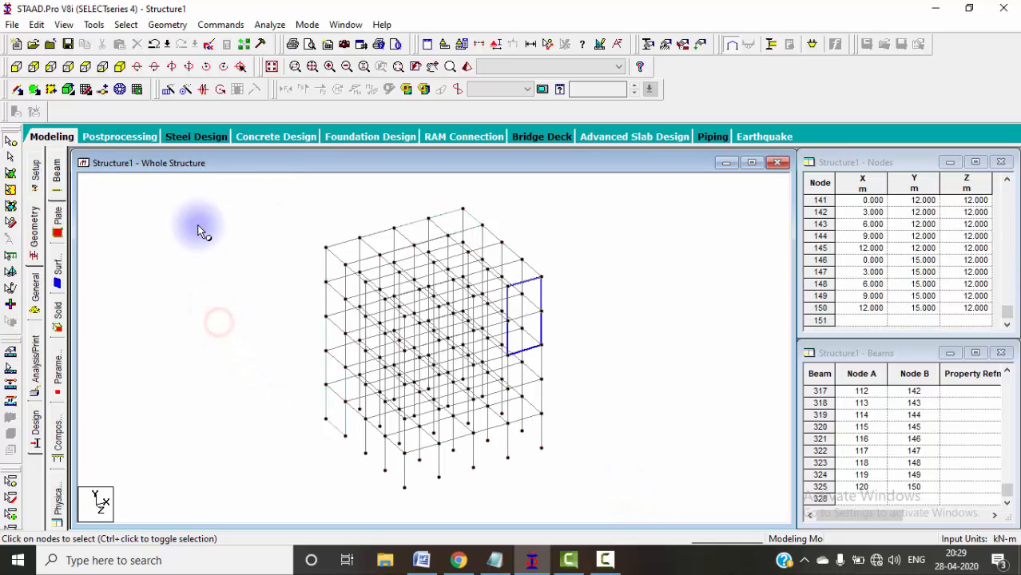
- Use the Physical Member Cursor to window-select the physical members in the frame, and clear the selection
click(128, 25)
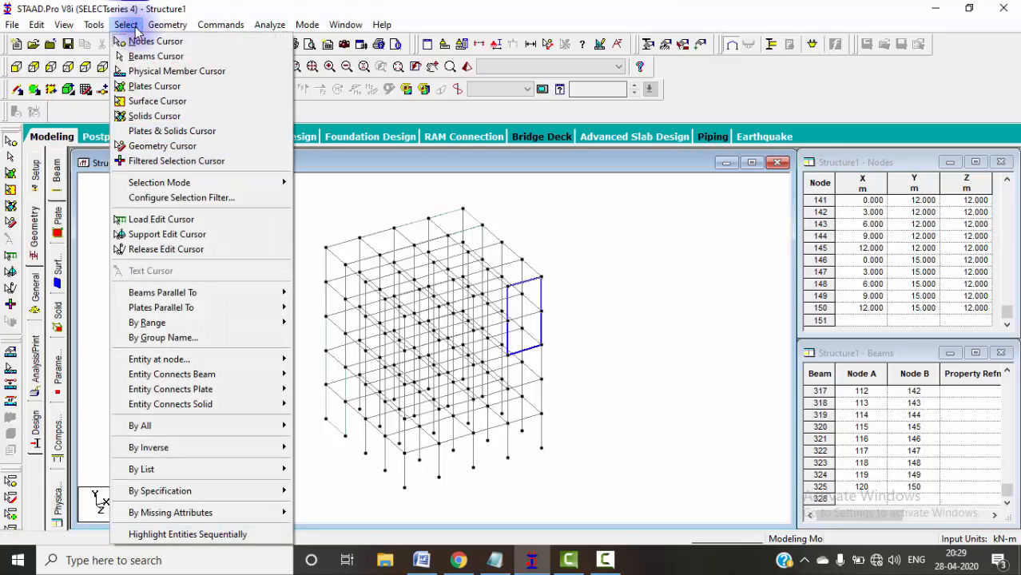
click(150, 74)
drag(286, 198, 680, 540)
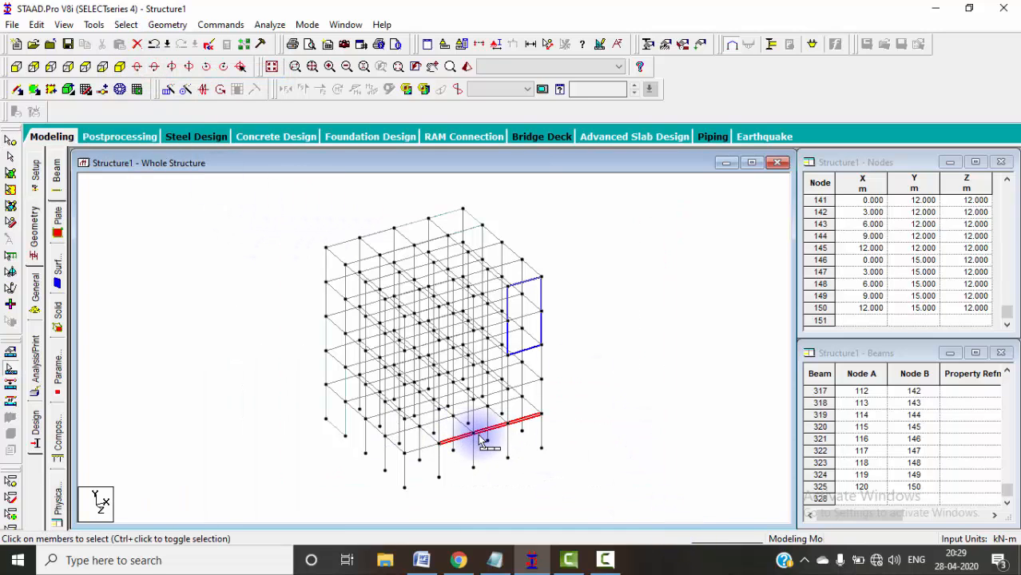
click(270, 298)
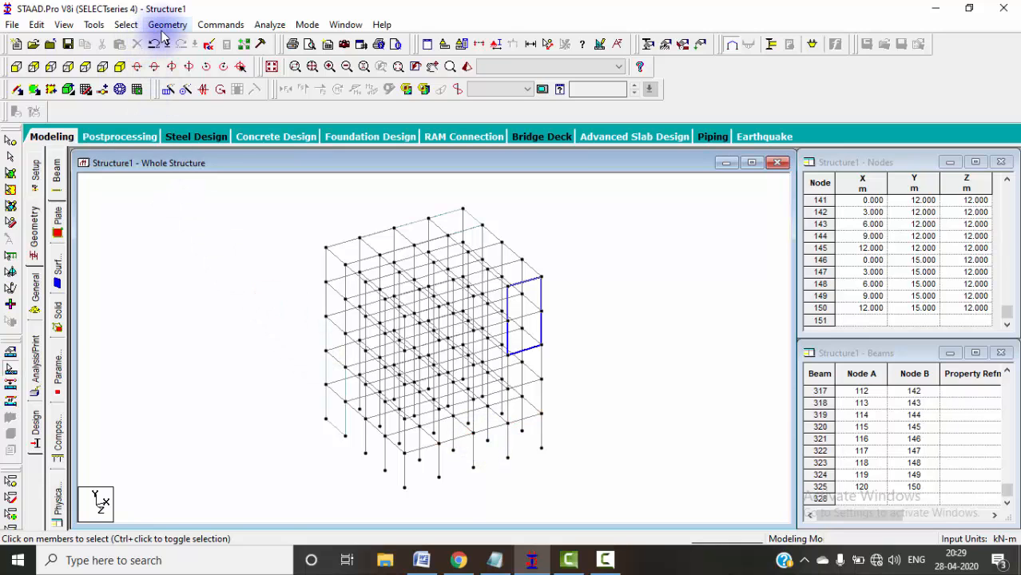
- Use the Plates Cursor to window-select the structure's plates, and clear the selection
click(125, 24)
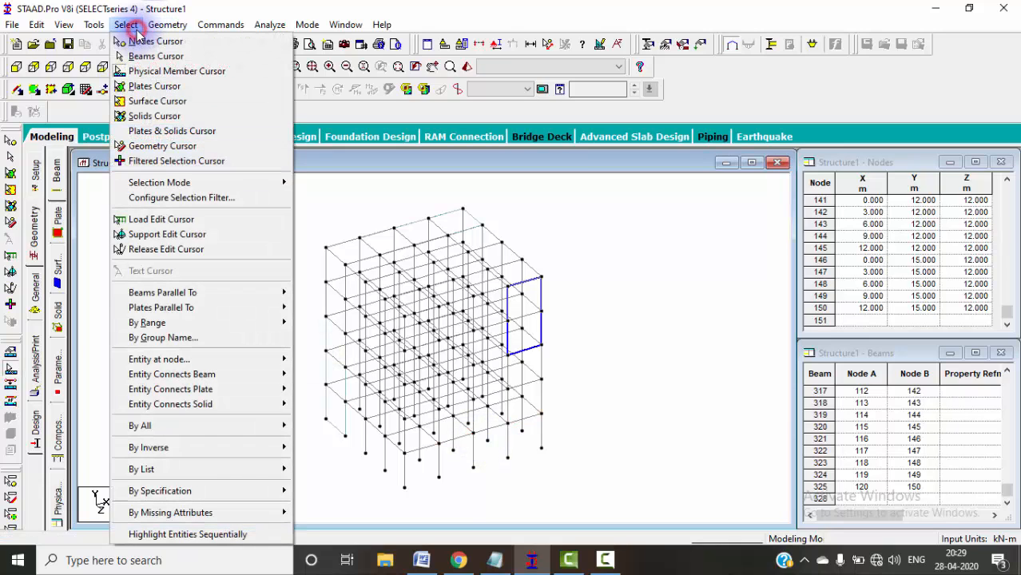
click(159, 94)
drag(284, 189, 609, 514)
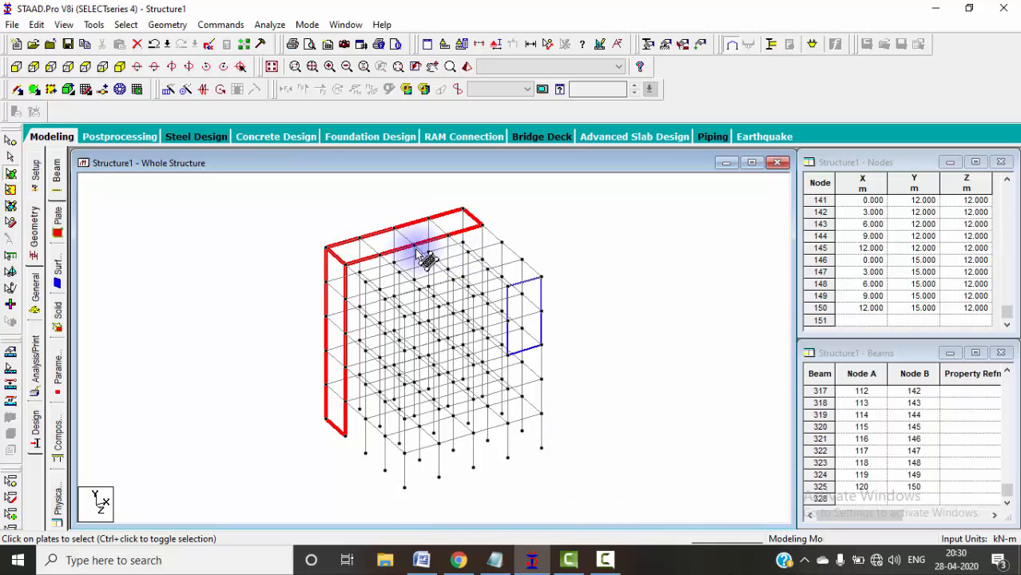
click(307, 229)
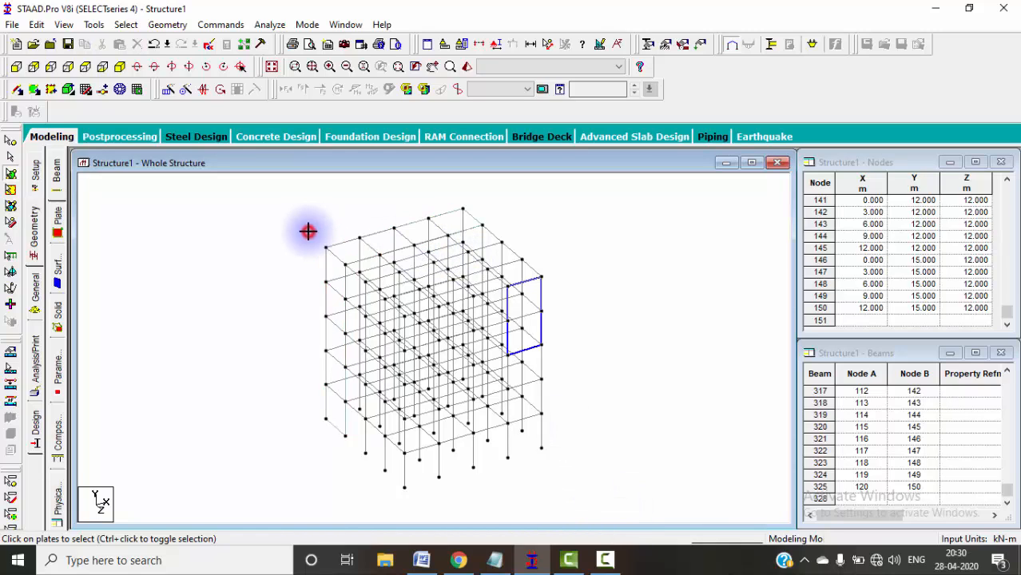
- Use the Surface Cursor to window-select the surface panel in the structure, and clear the selection
click(120, 25)
click(152, 86)
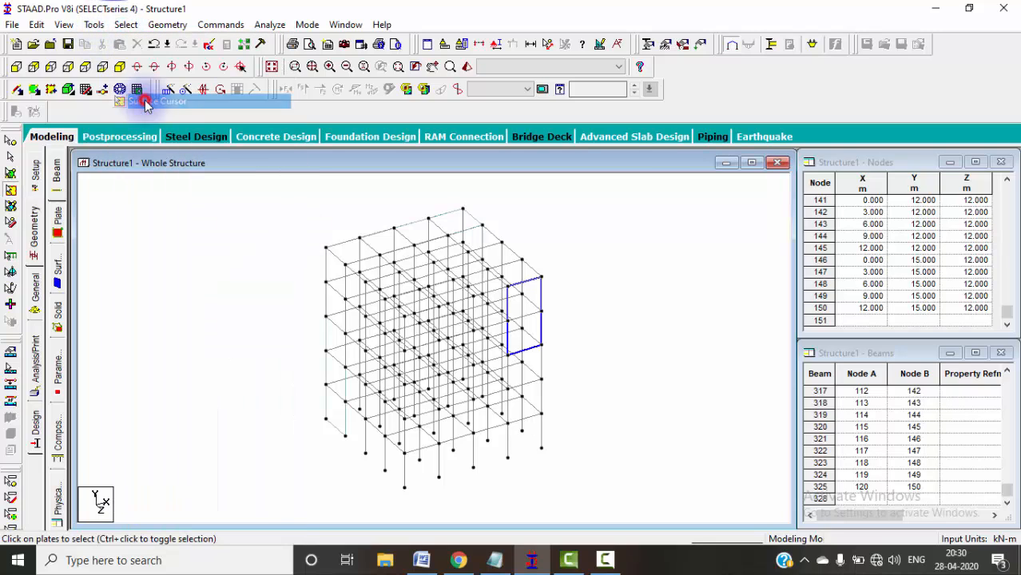
drag(294, 195, 600, 471)
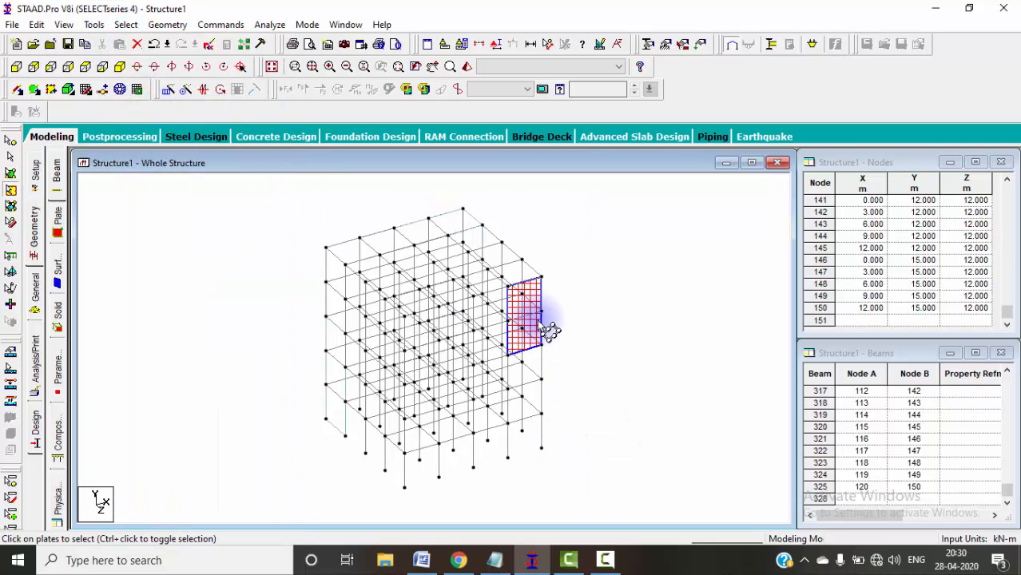
click(183, 255)
- Use the Geometry Cursor to window-select all nodes, beams, plates and surfaces together, and clear the selection
click(125, 25)
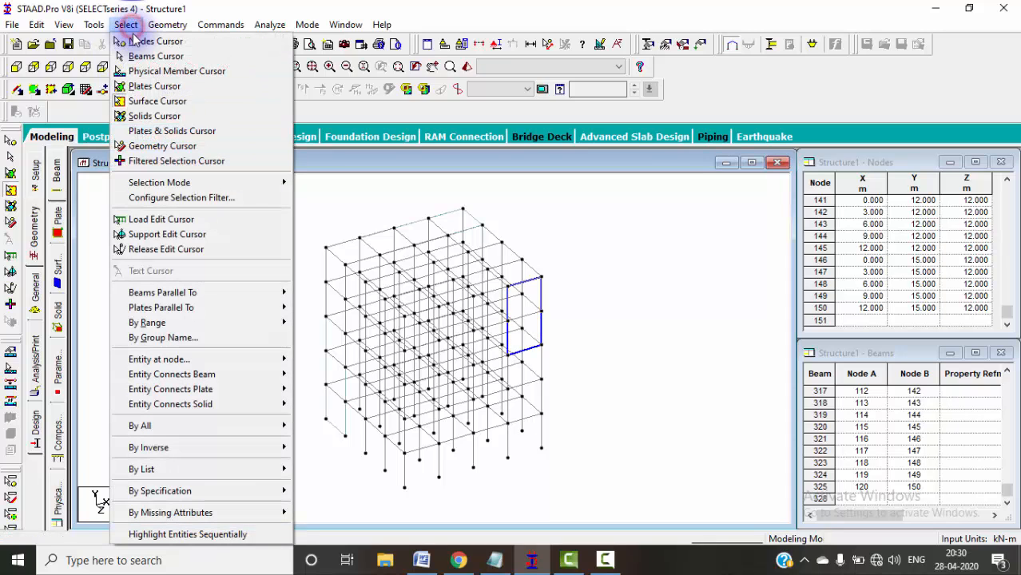
click(158, 120)
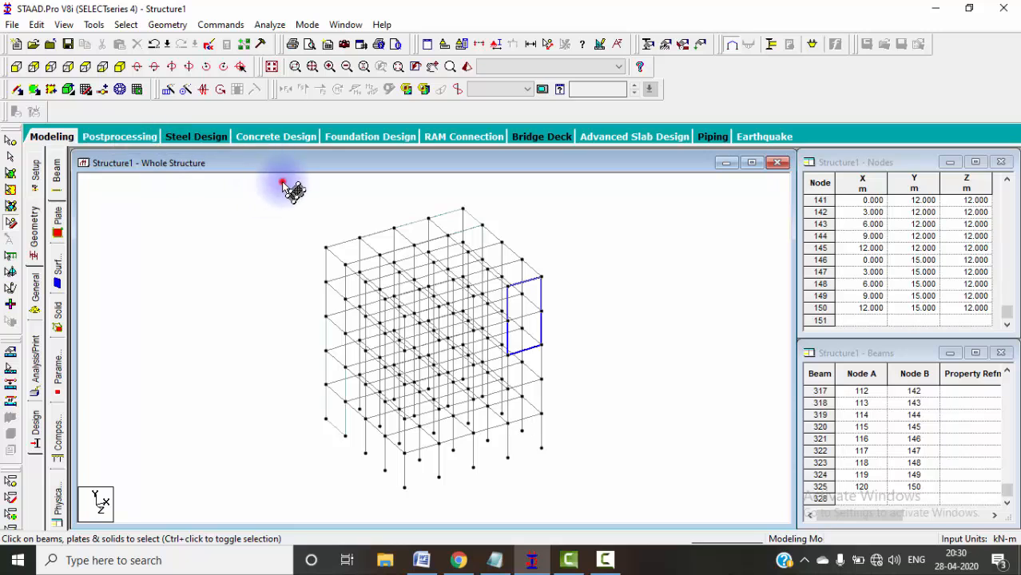
drag(283, 182, 610, 501)
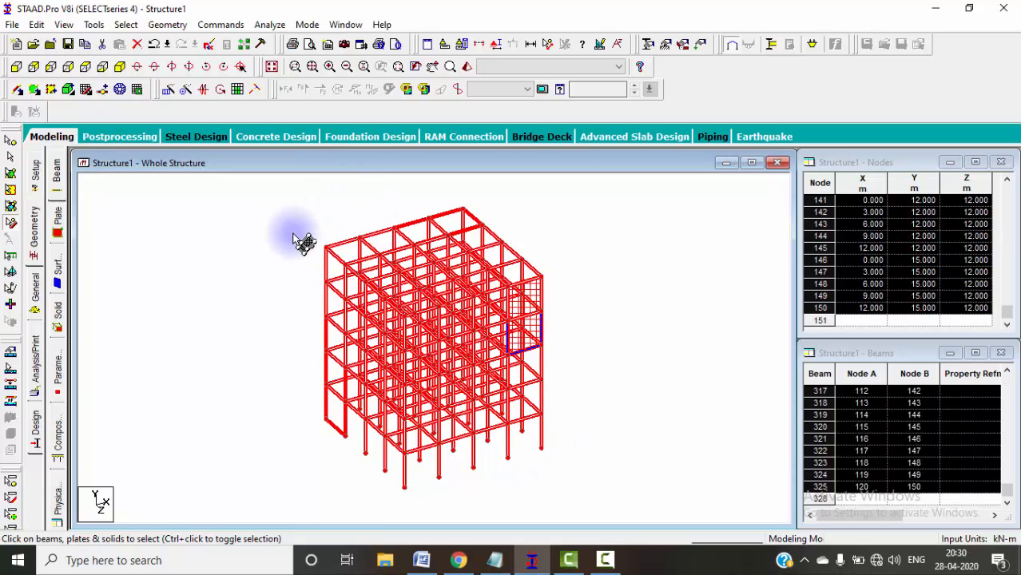
click(216, 335)
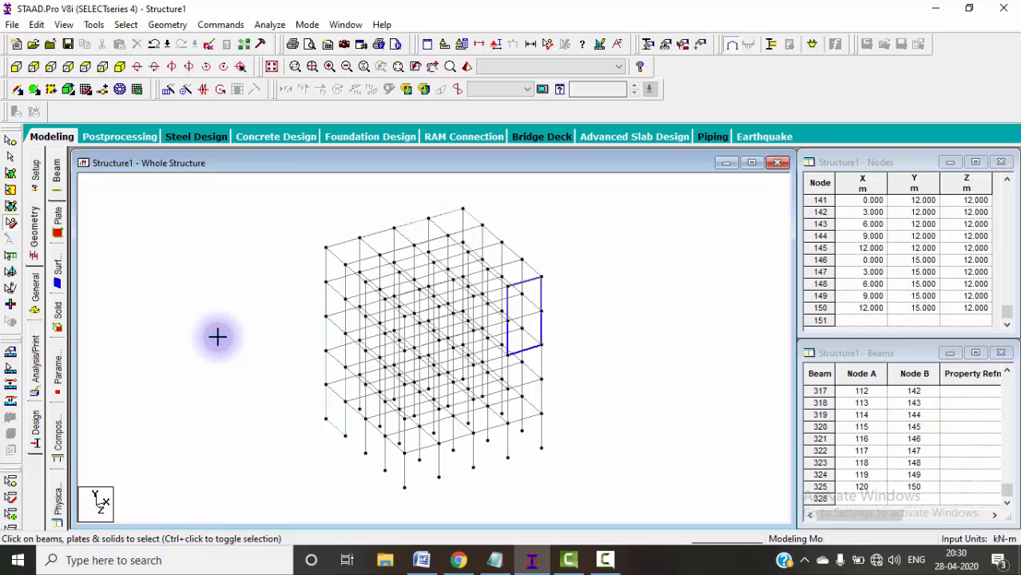
- Select the entire structure's geometry with a box in the Drag Box selection mode
click(125, 25)
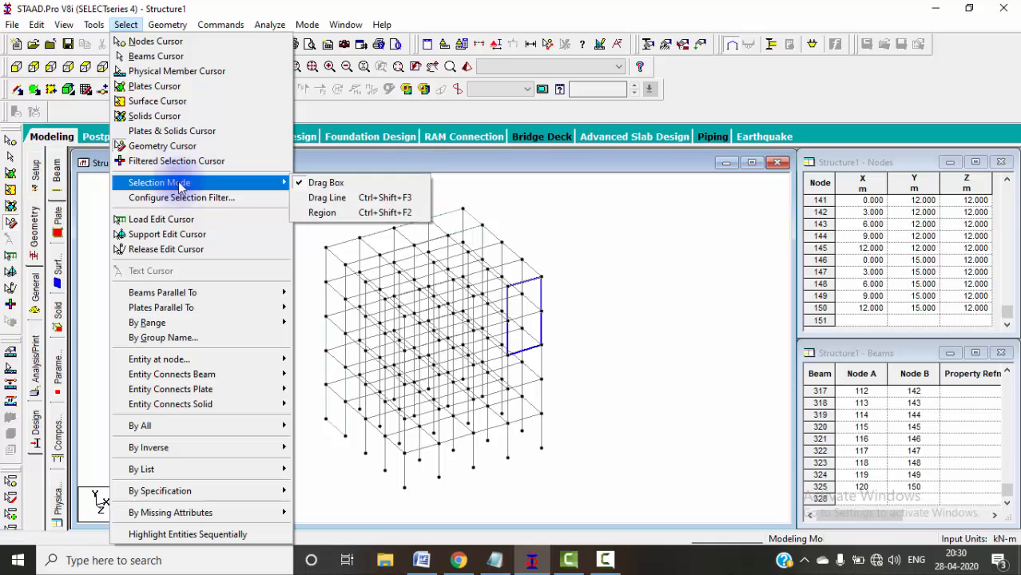
mouse_move(251, 182)
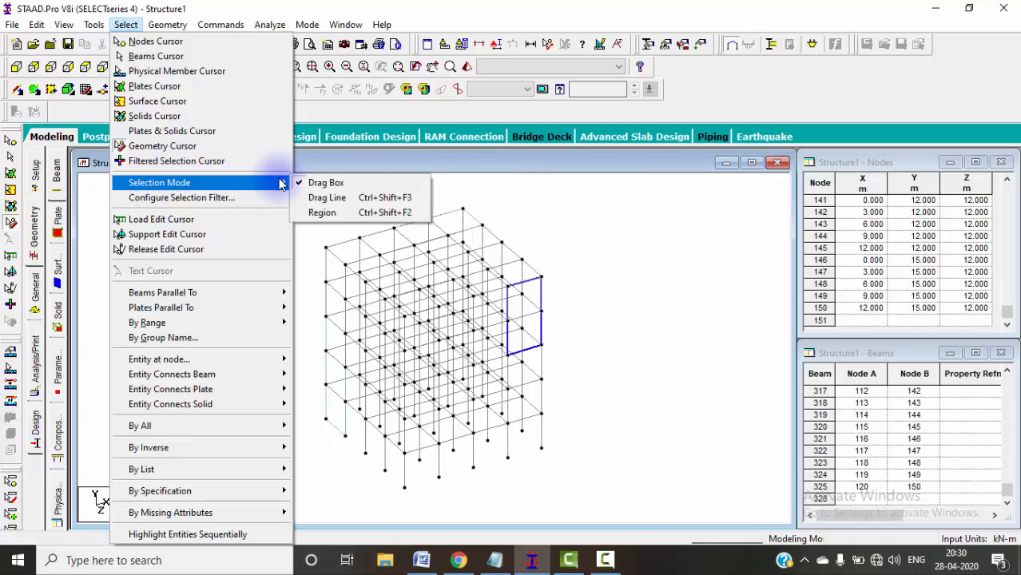
click(318, 237)
drag(301, 201, 627, 505)
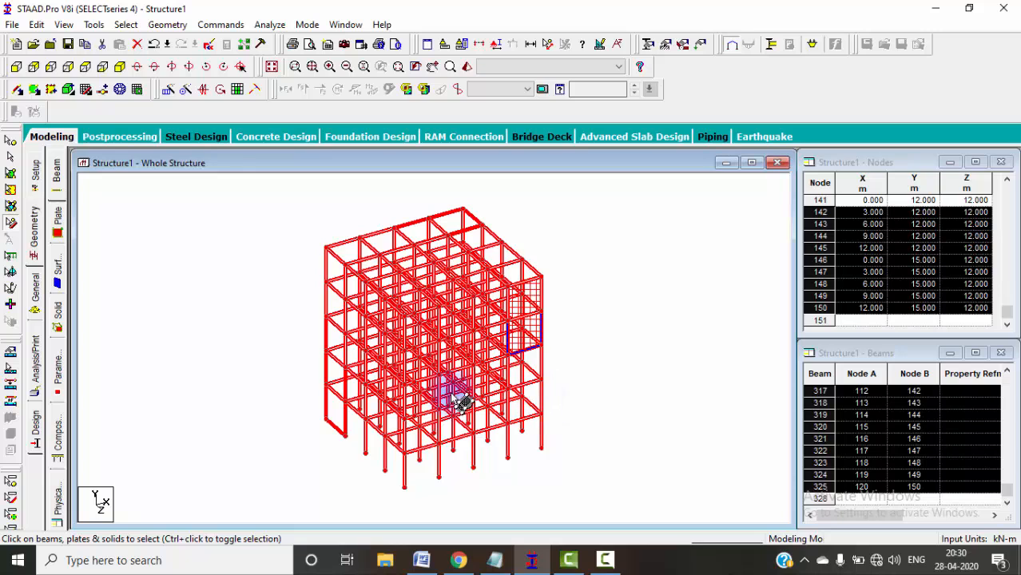
- Switch the selection mode to Drag Line, select entities crossed by a diagonal line through the frame, and clear the member selection
click(125, 24)
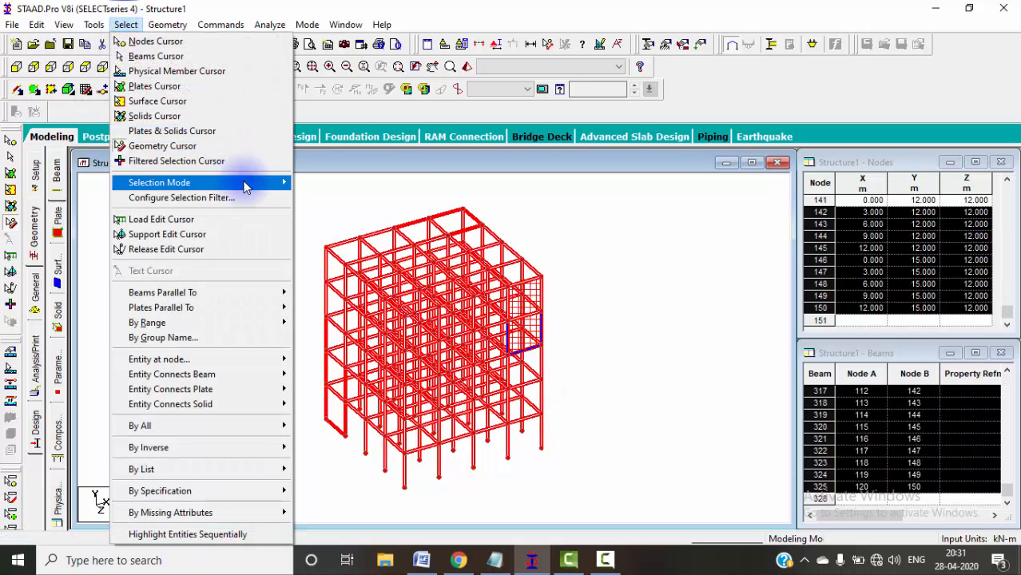
mouse_move(243, 183)
click(319, 184)
click(318, 224)
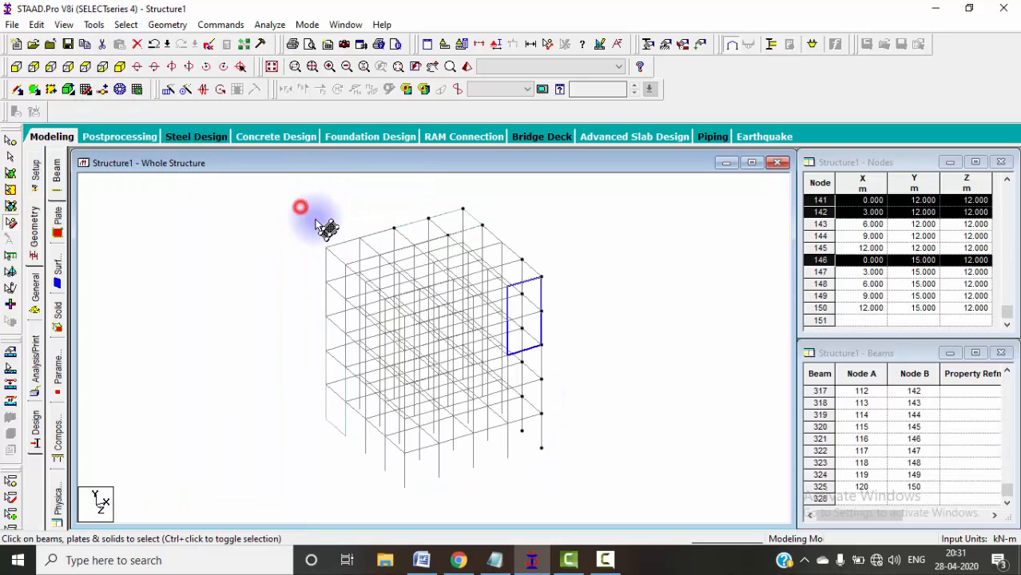
drag(307, 194, 419, 276)
drag(355, 217, 440, 281)
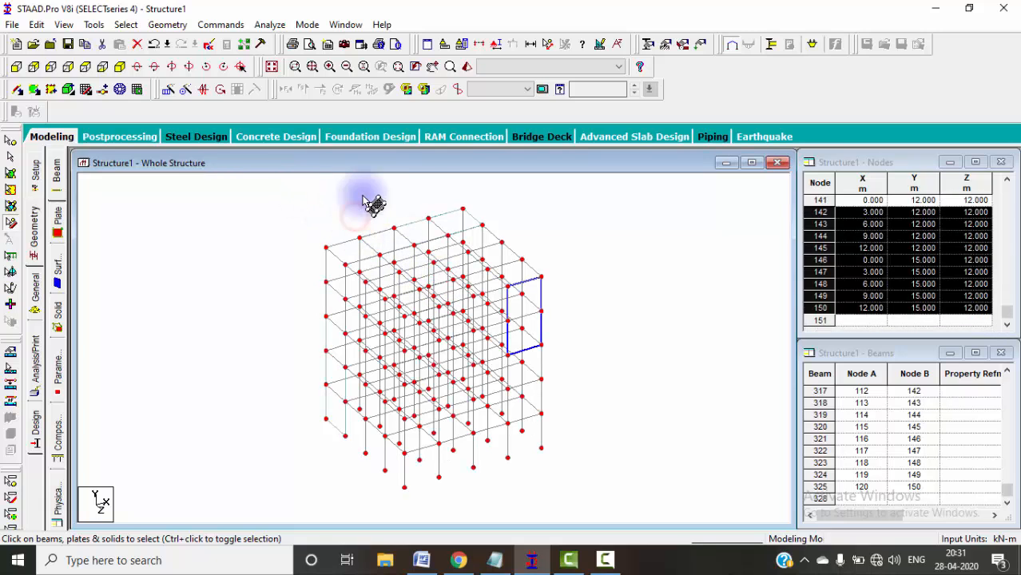
drag(362, 195, 588, 465)
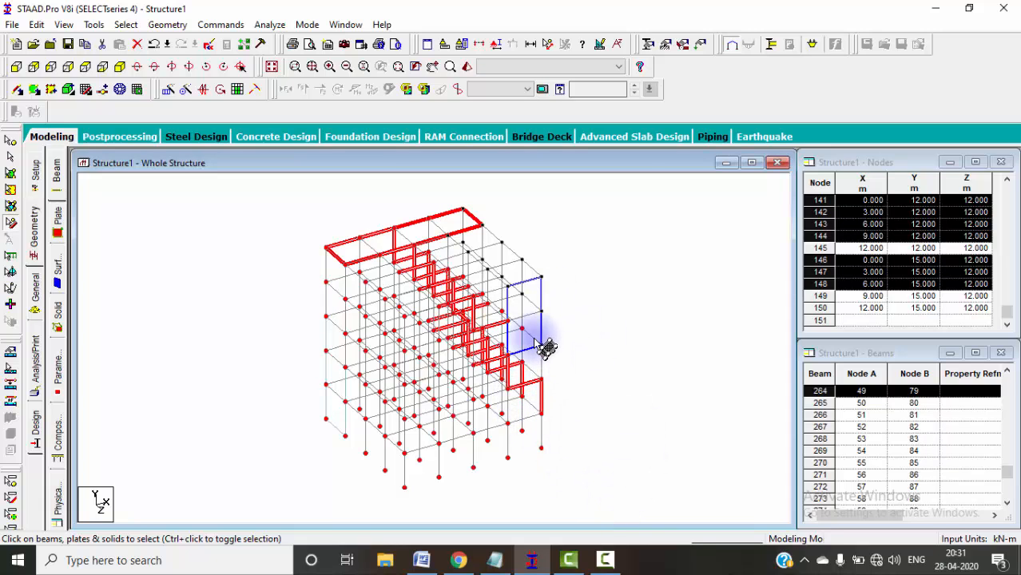
click(241, 242)
- Set the selection mode back to Drag Box
click(127, 25)
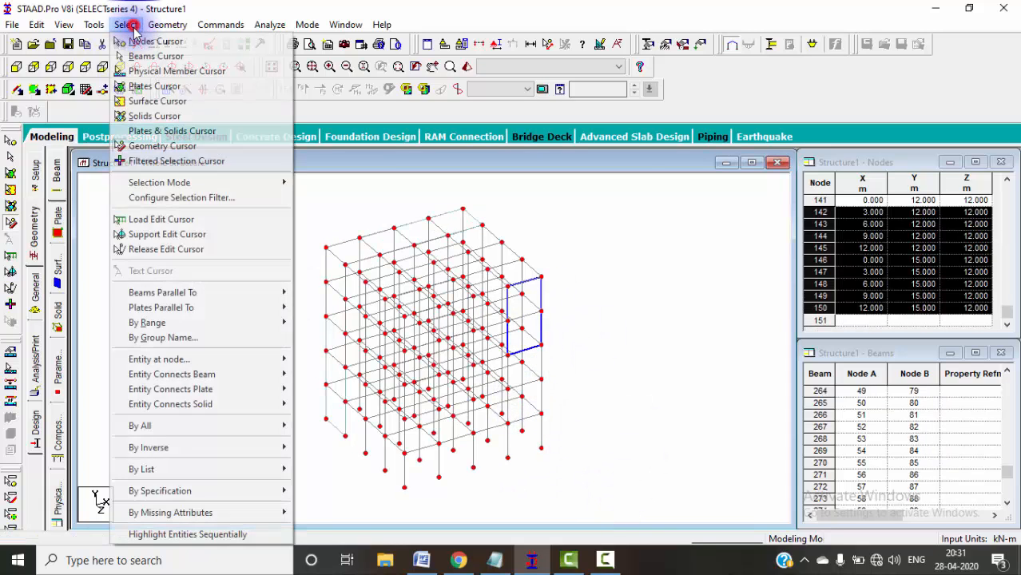
mouse_move(258, 183)
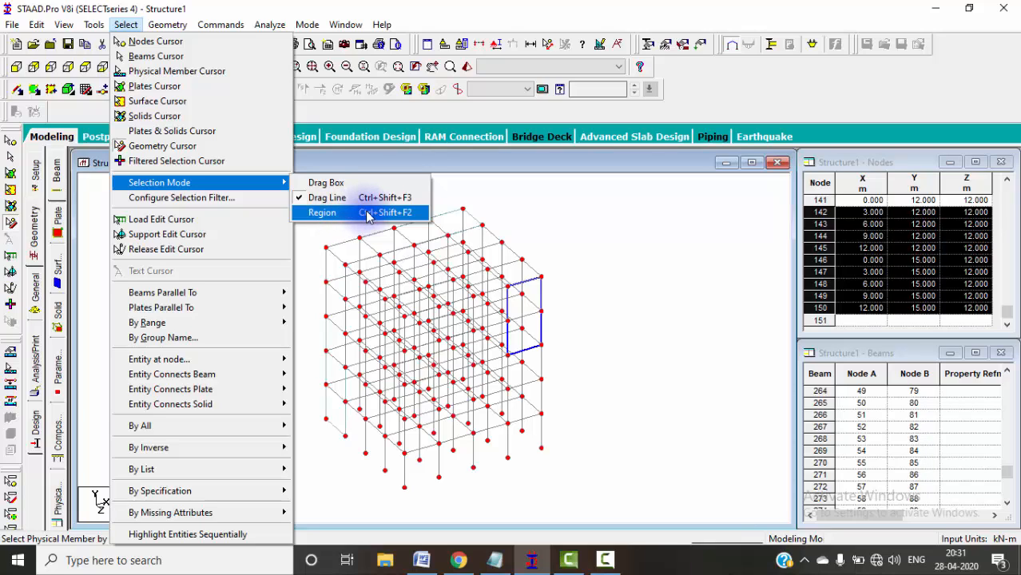
click(323, 184)
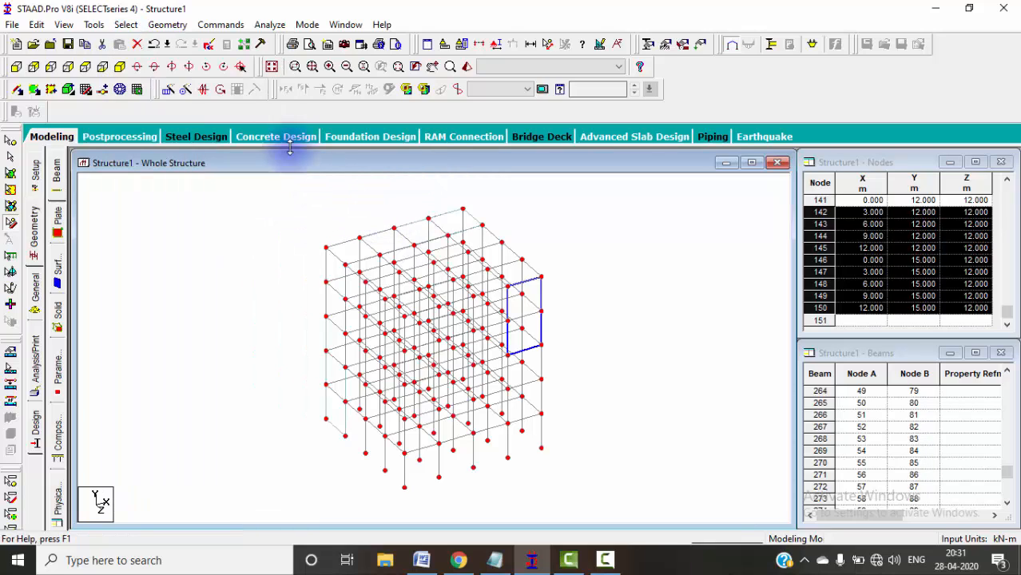
- Configure the selection filter to include surfaces in addition to nodes and 4-noded plates, and apply it
click(125, 24)
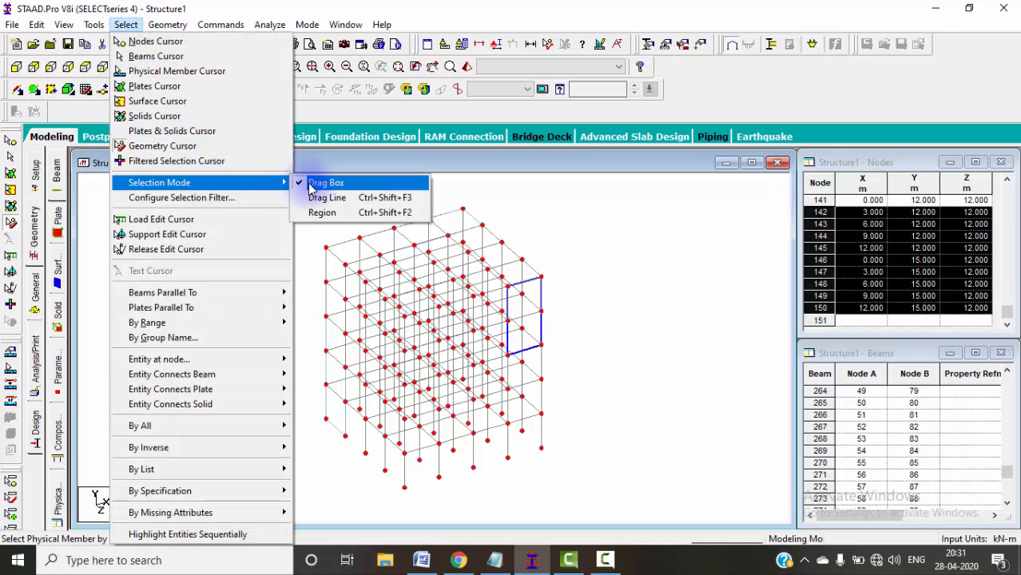
click(203, 200)
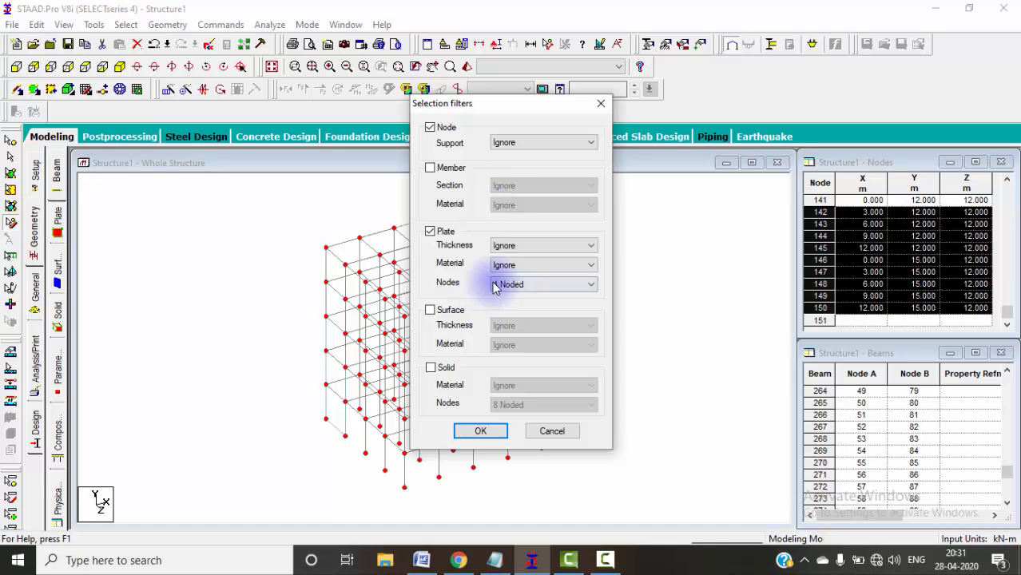
click(431, 311)
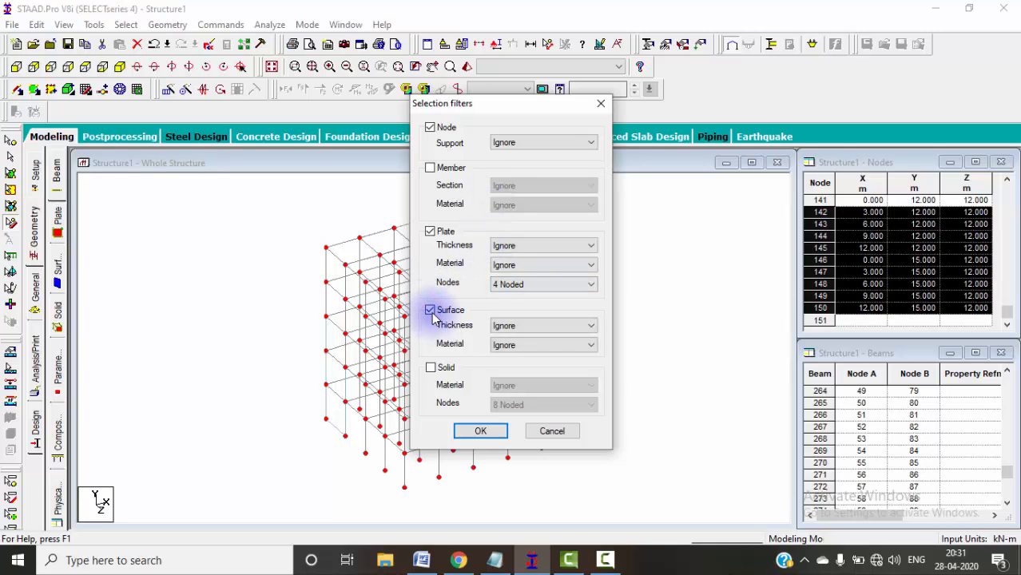
click(480, 431)
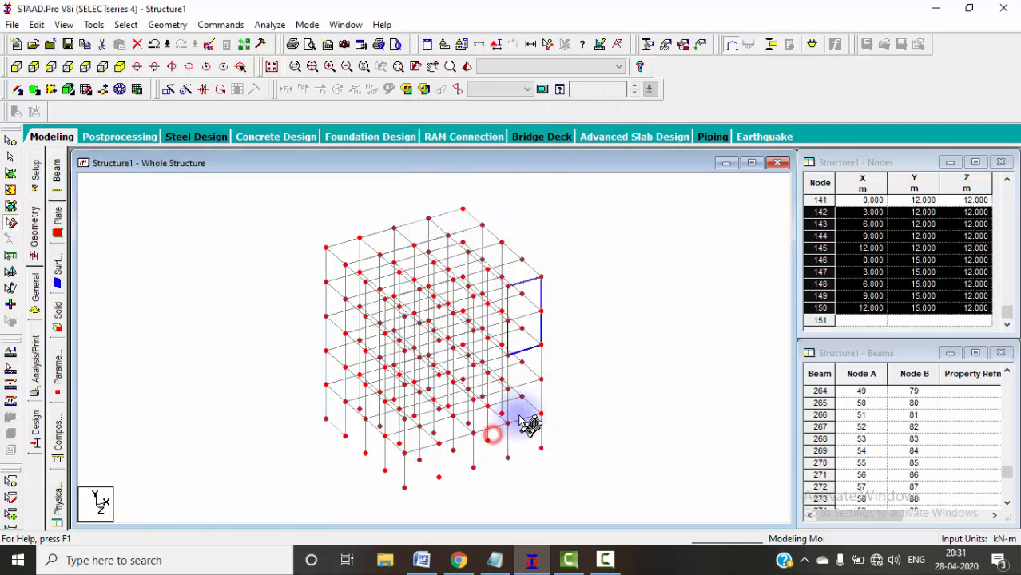
- Clear the current selection and box-select the entire structure with the Filtered Selection Cursor
click(609, 349)
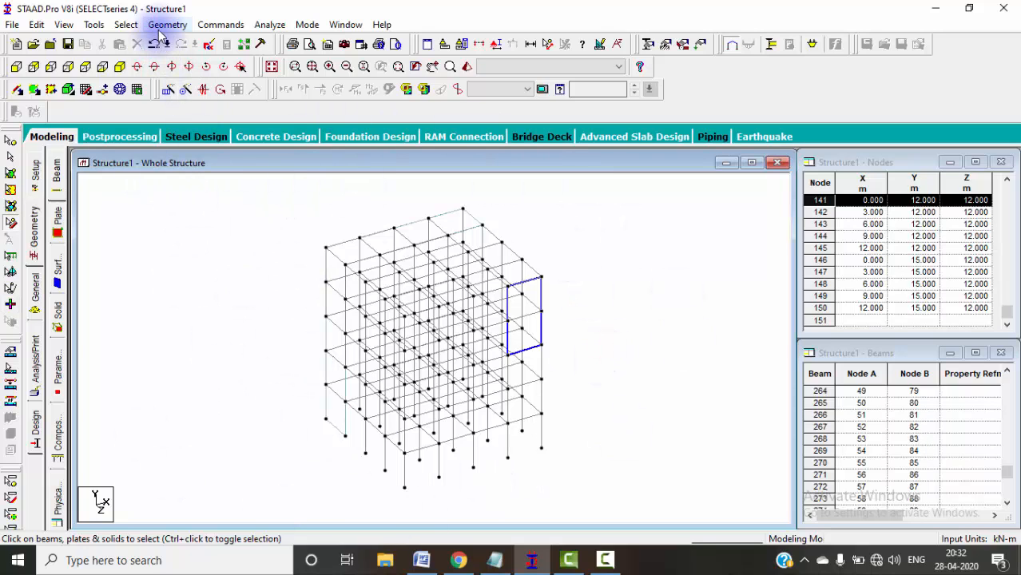
click(127, 25)
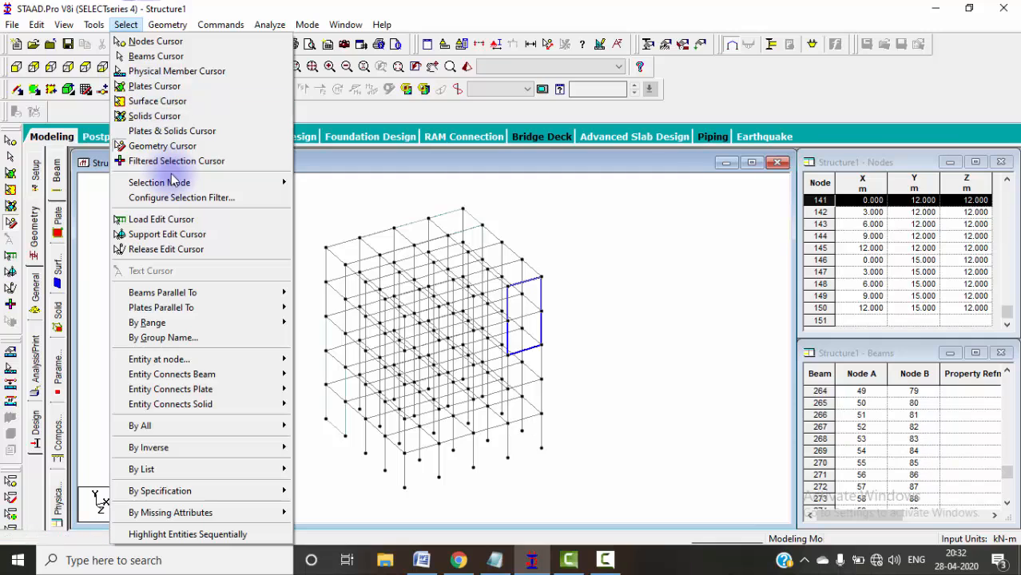
click(168, 162)
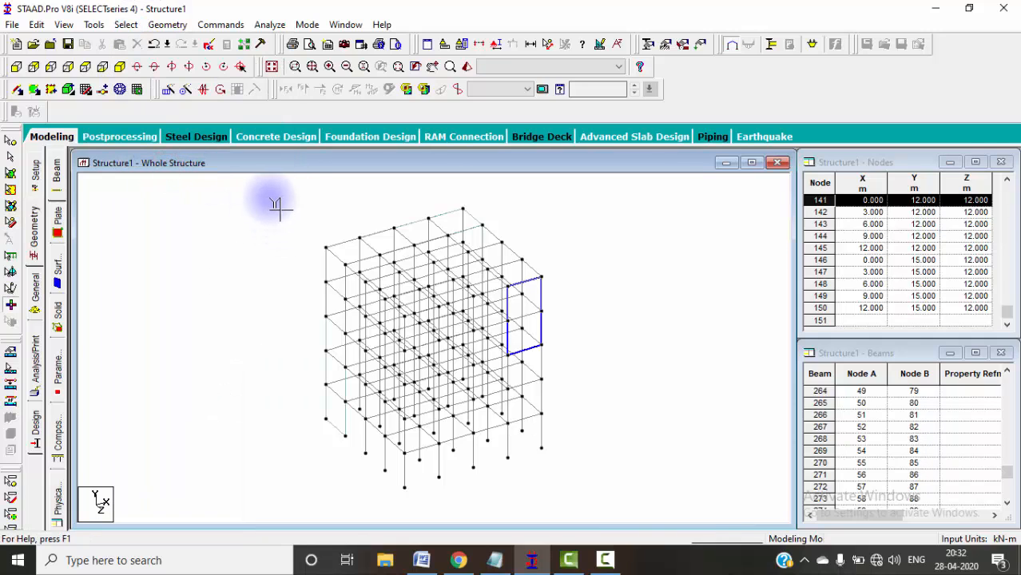
drag(274, 197, 643, 505)
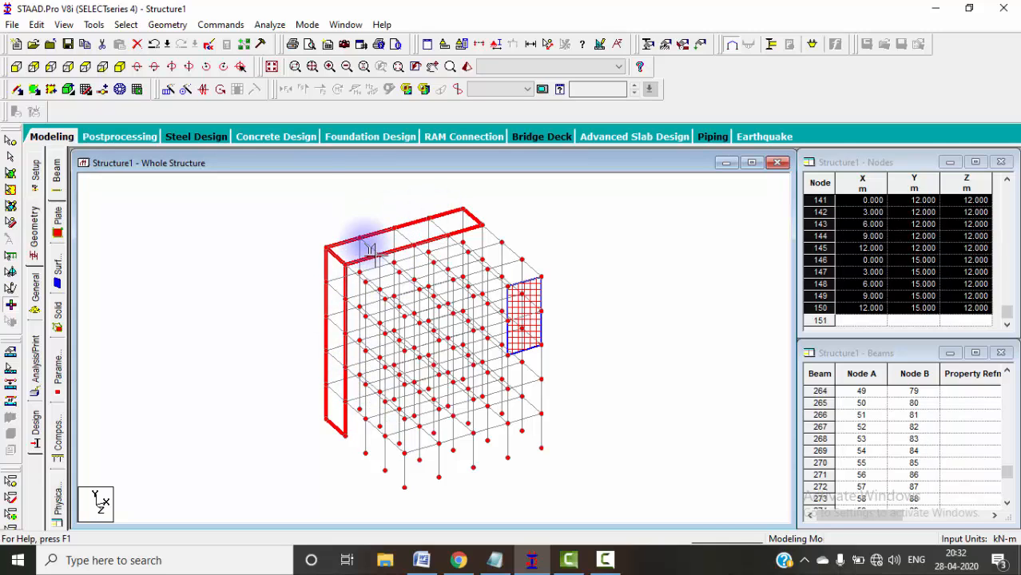
- Switch to the Nodes Cursor and clear the filtered selection of nodes, plates and surface
click(167, 24)
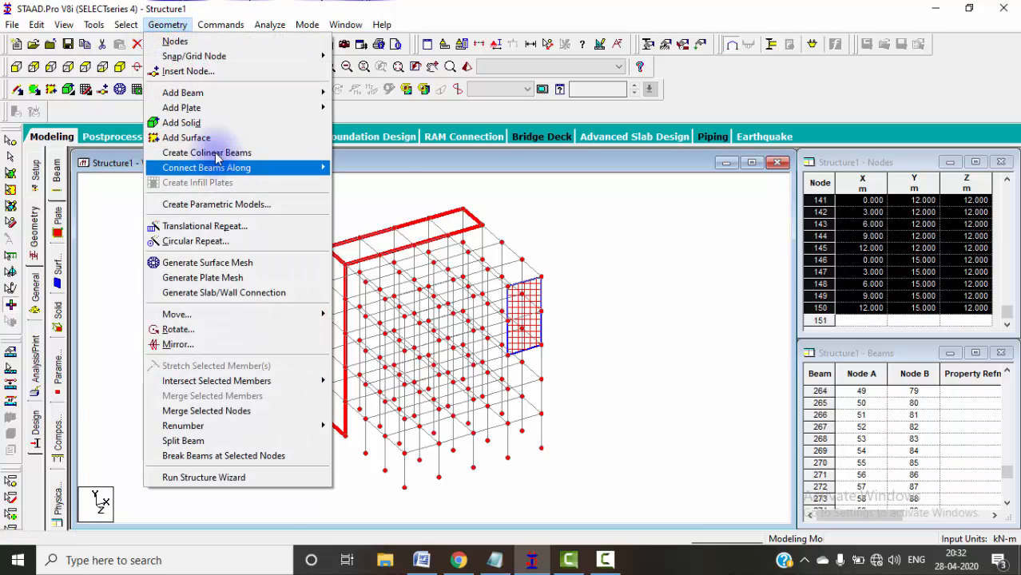
mouse_move(126, 24)
mouse_move(173, 188)
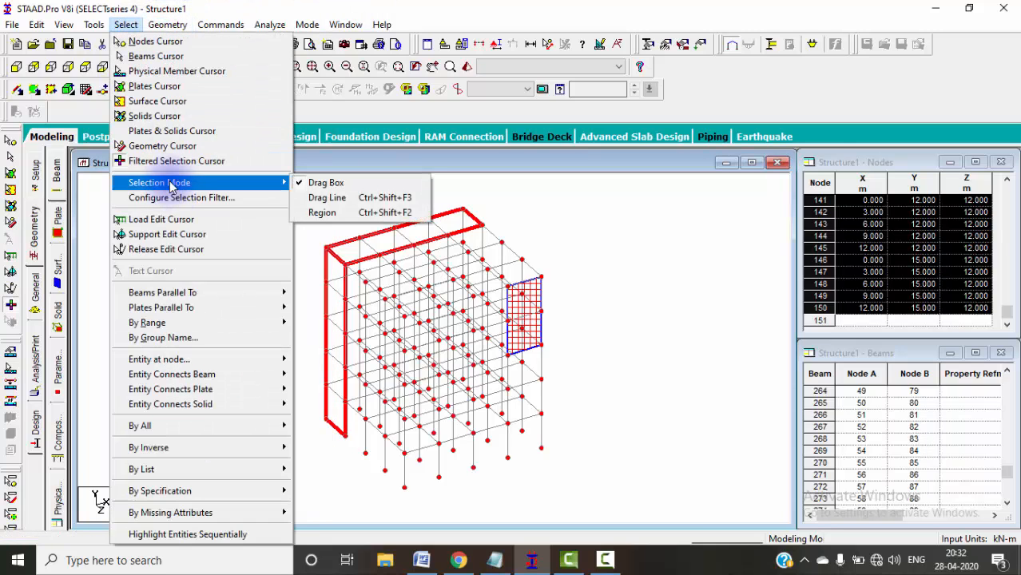
click(154, 40)
click(125, 25)
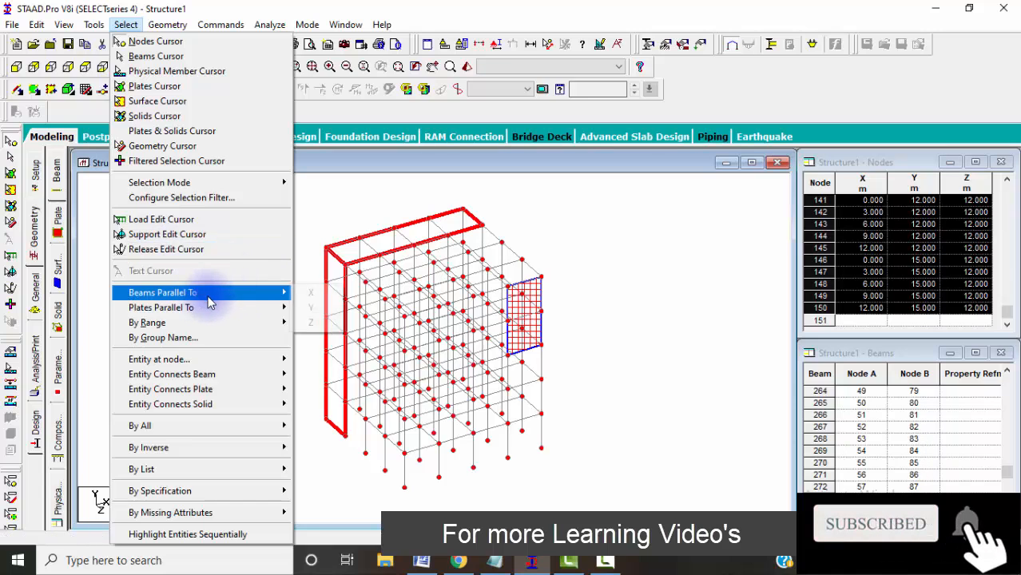
click(329, 218)
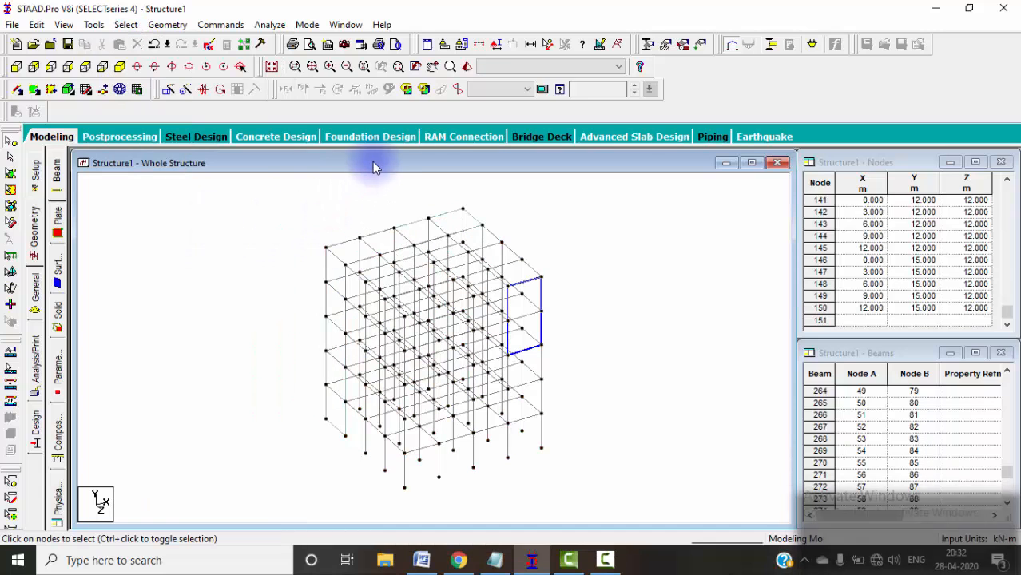
- Insert a text label reading "beam" in the empty area beside the frame's upper floors
click(616, 46)
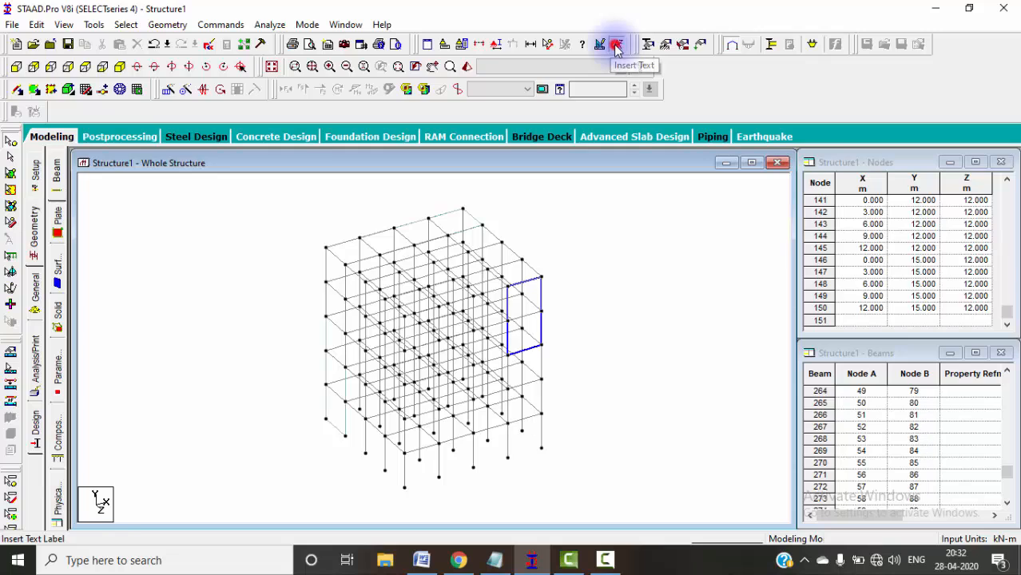
click(594, 245)
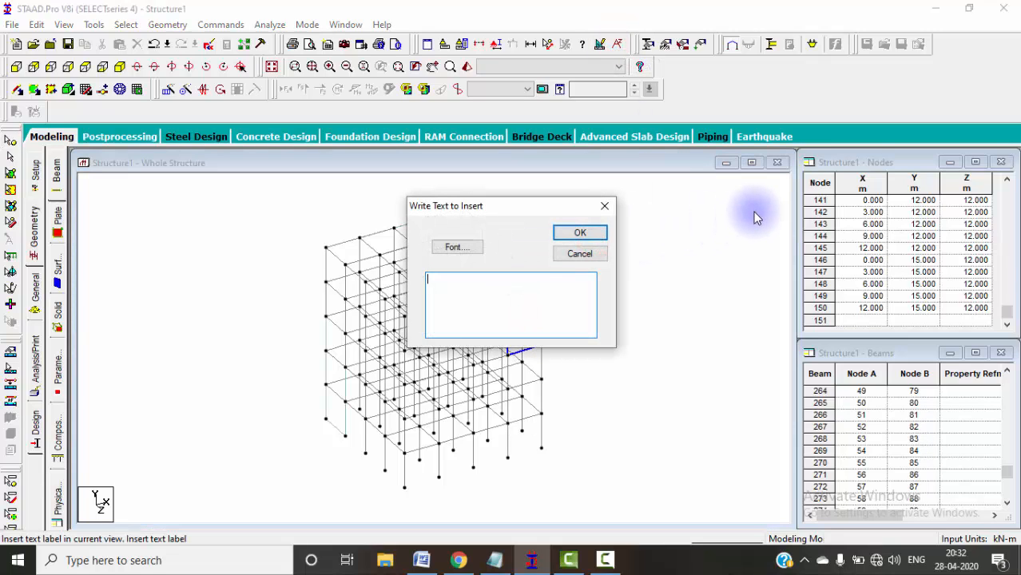
text(beam)
click(602, 232)
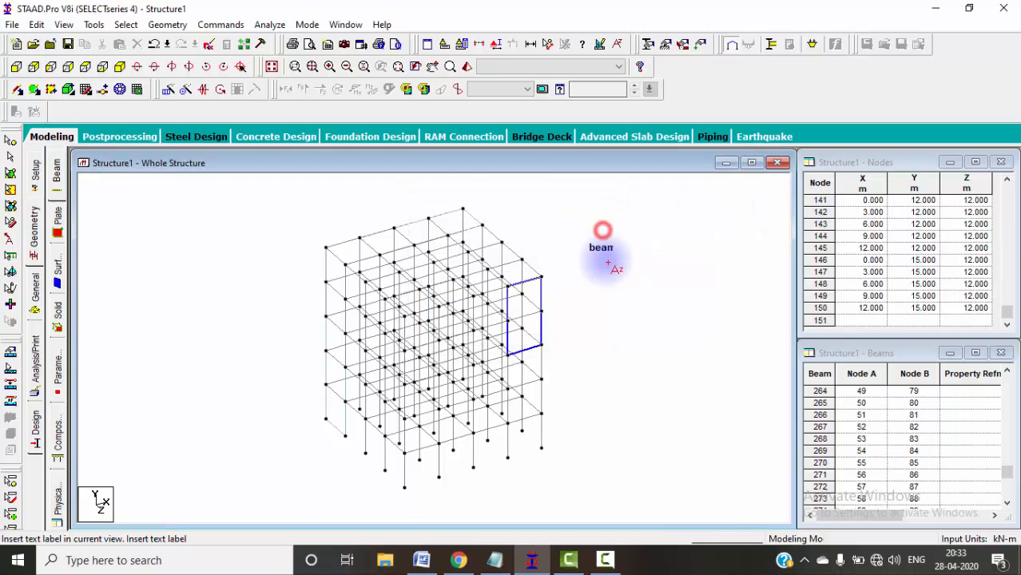
- Select the "beam" text label with the Text Cursor, and deselect it
click(126, 25)
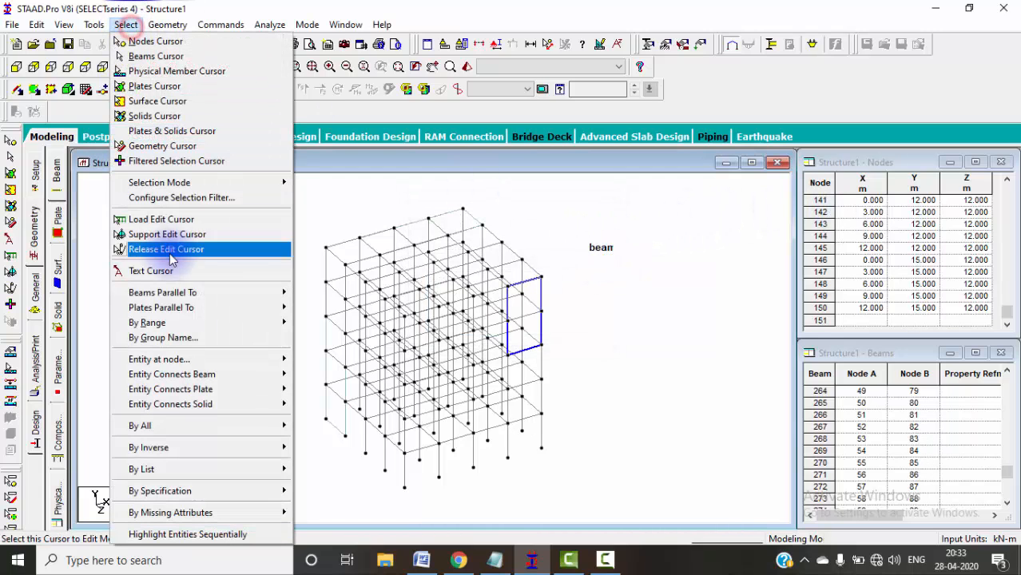
click(166, 270)
click(580, 217)
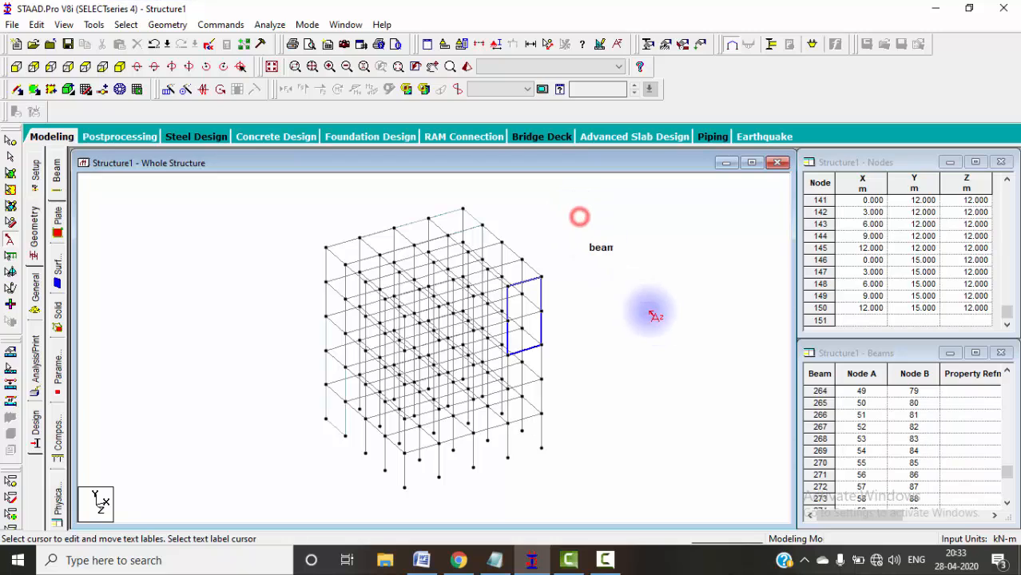
click(602, 247)
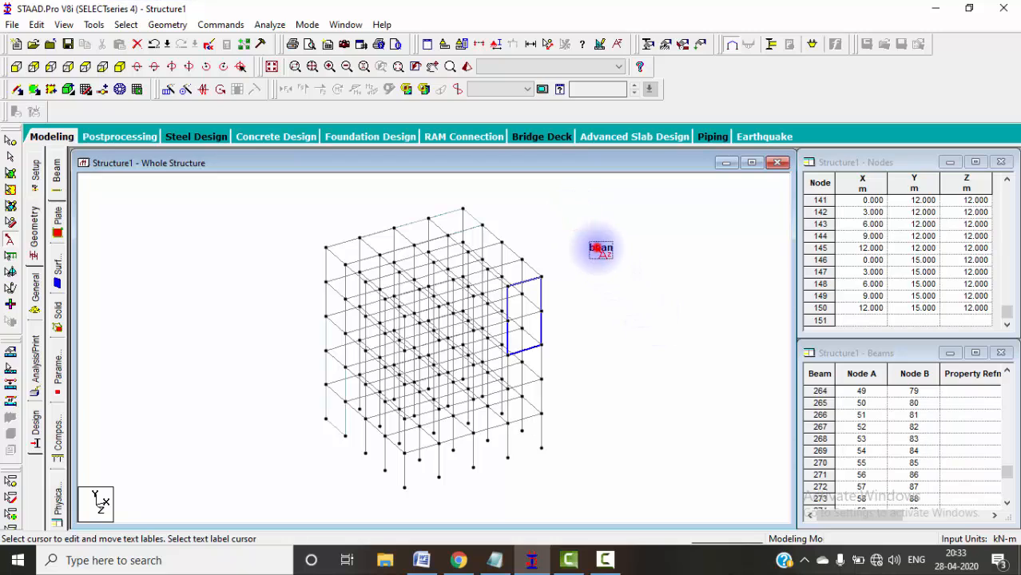
click(726, 308)
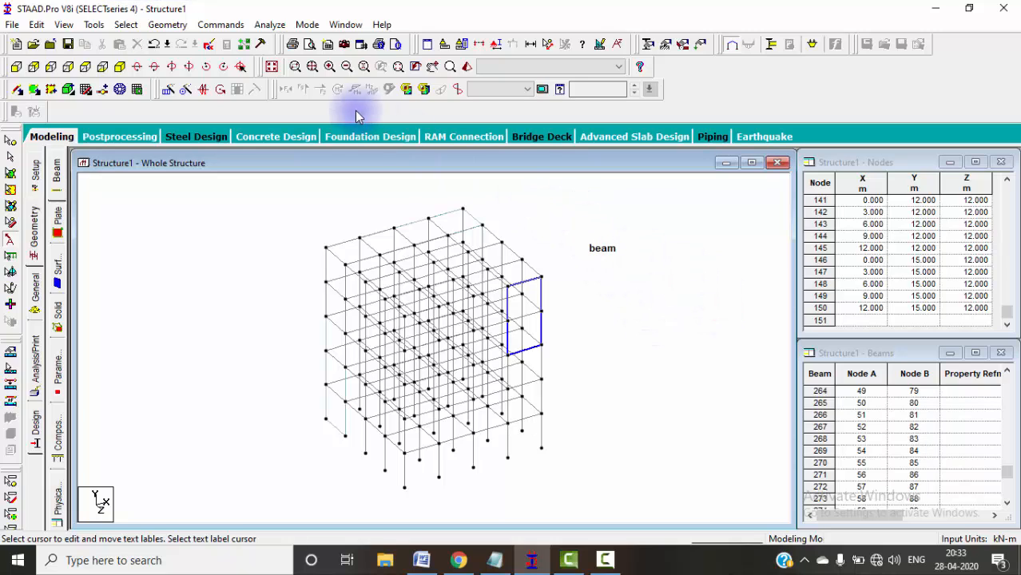
- Delete the "beam" text label from the view
click(125, 25)
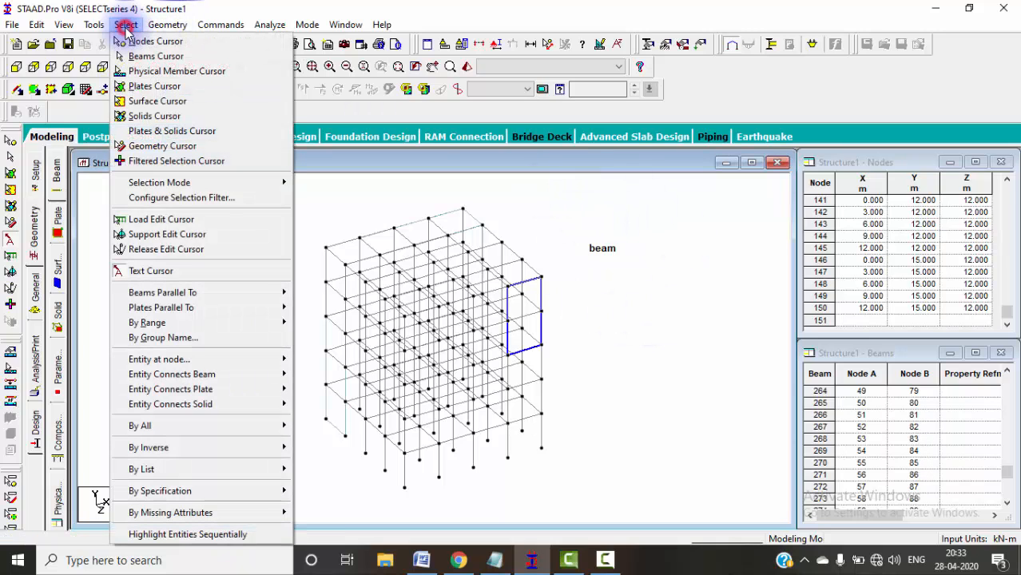
click(601, 252)
key(Delete)
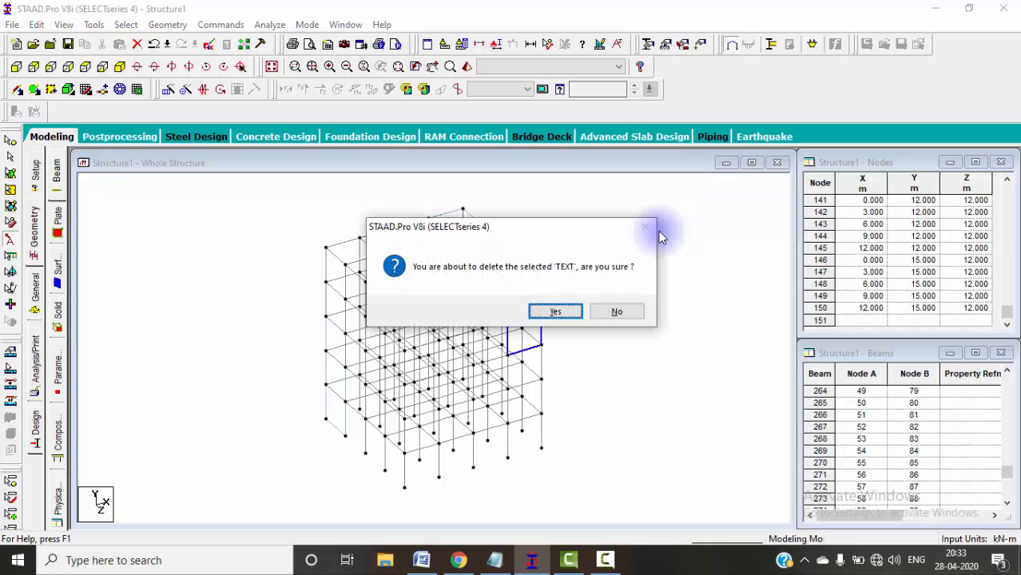
click(544, 311)
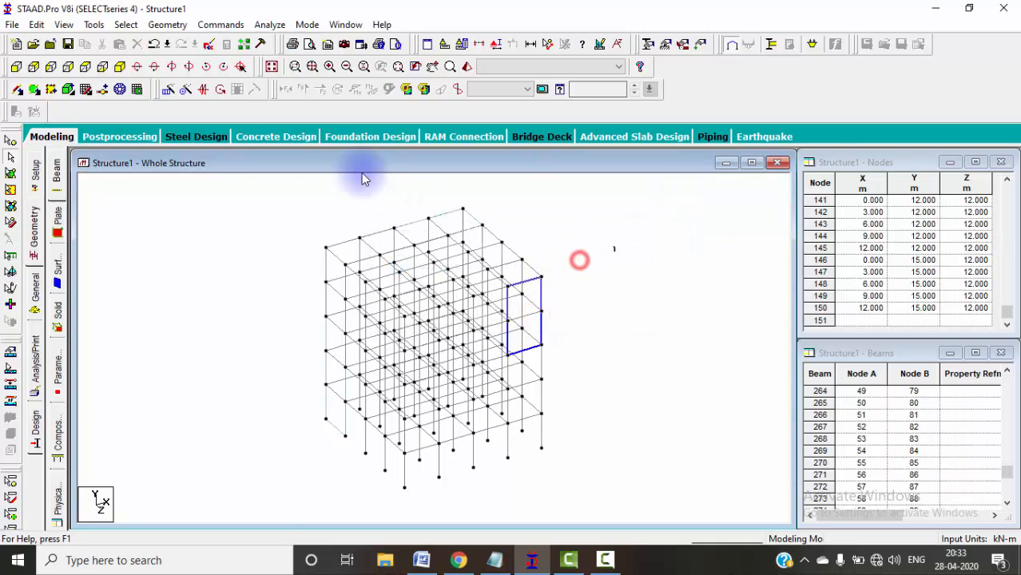
click(125, 24)
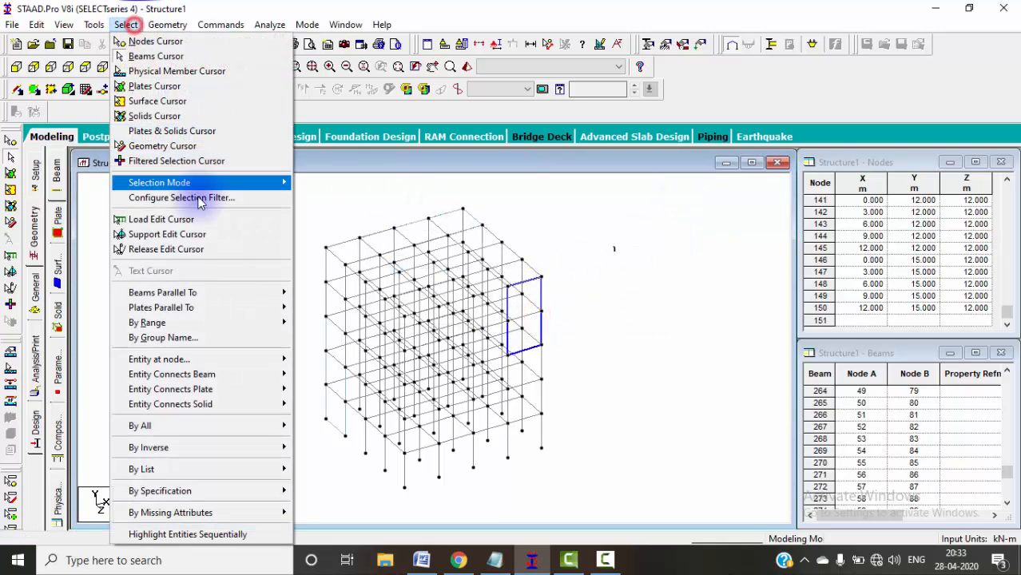
click(159, 275)
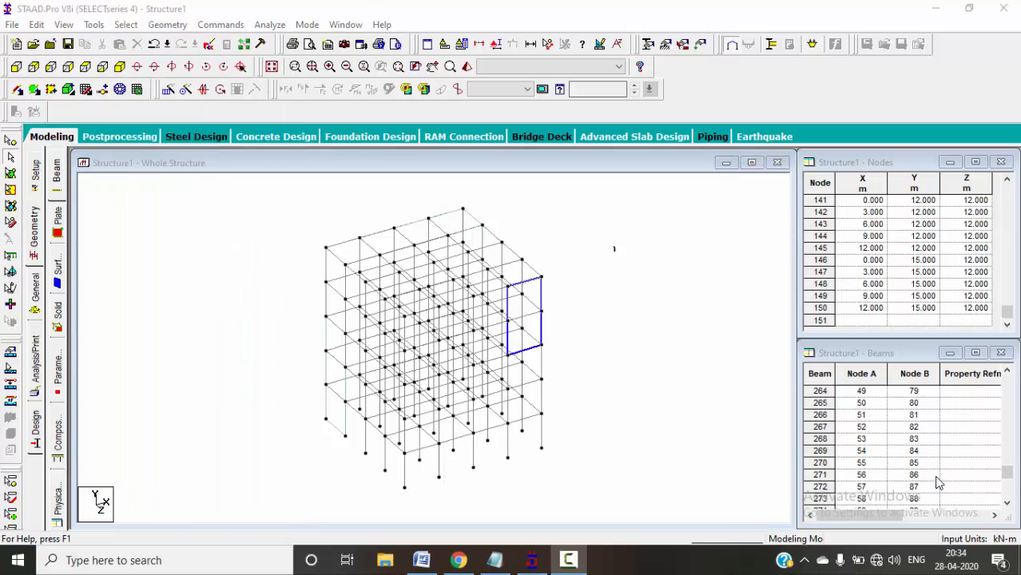
- Select all beams parallel to the X axis
click(117, 25)
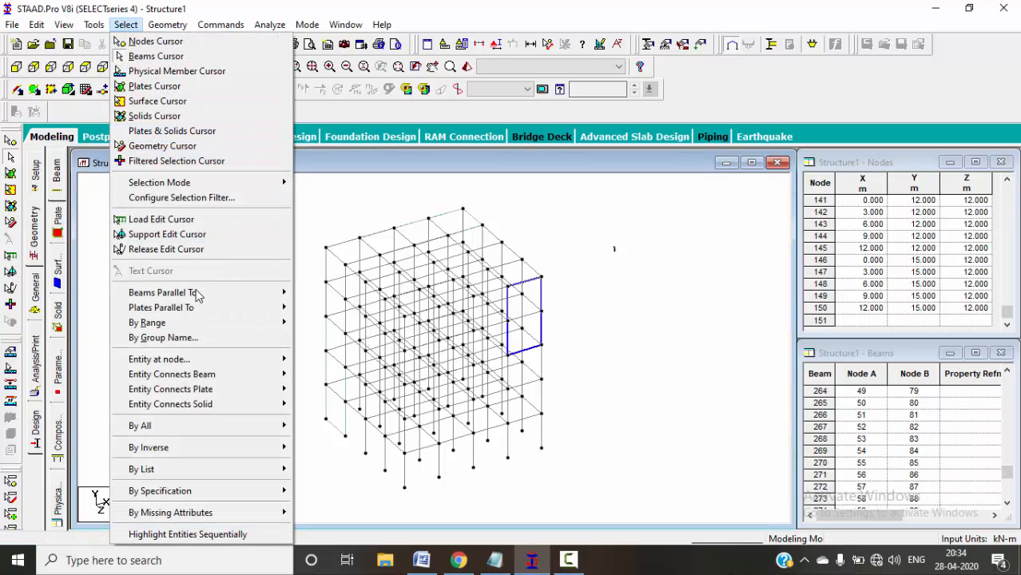
mouse_move(191, 292)
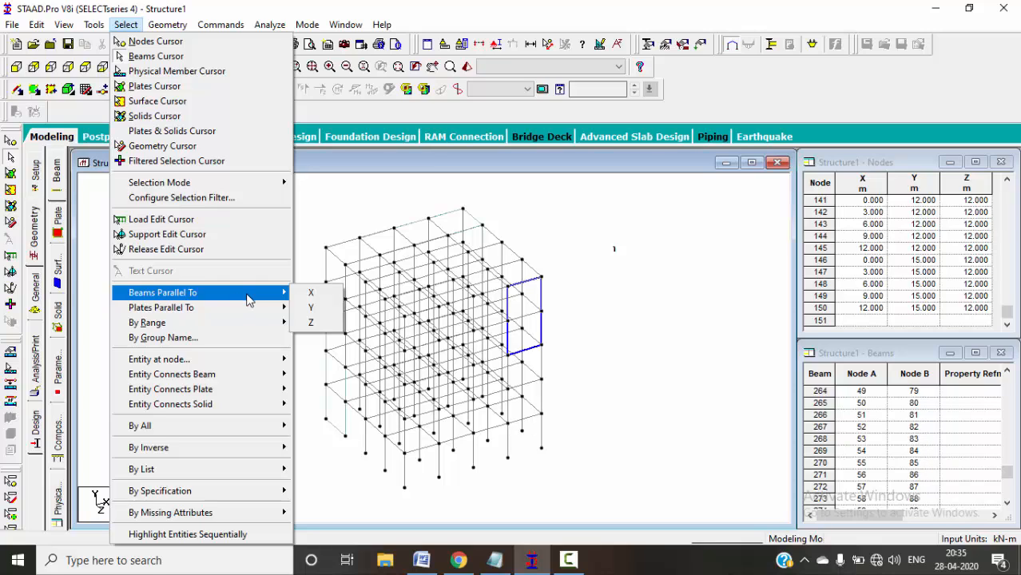
click(311, 292)
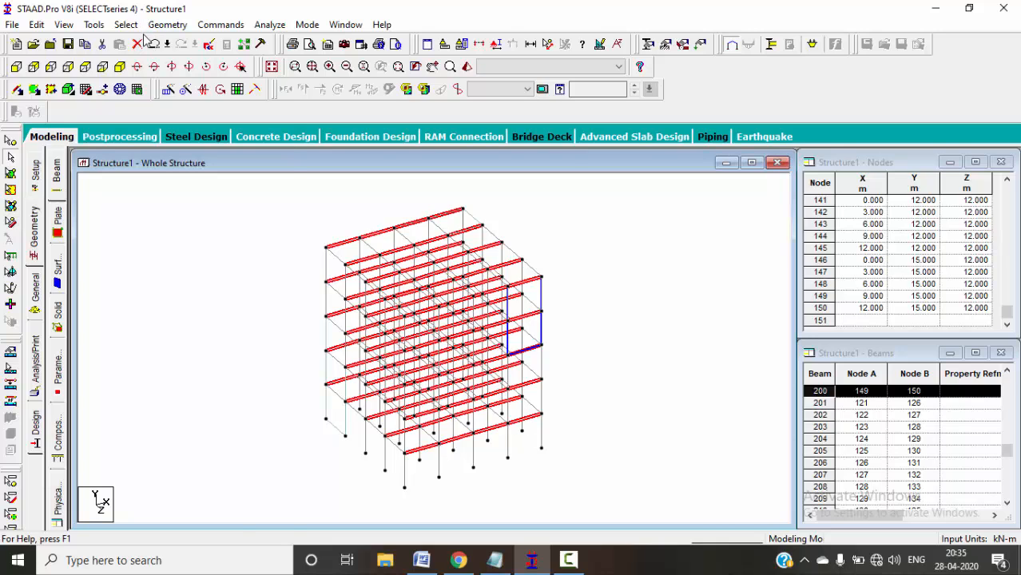
- Add all members parallel to the Y axis to the selection, and clear the whole selection
click(127, 25)
mouse_move(229, 295)
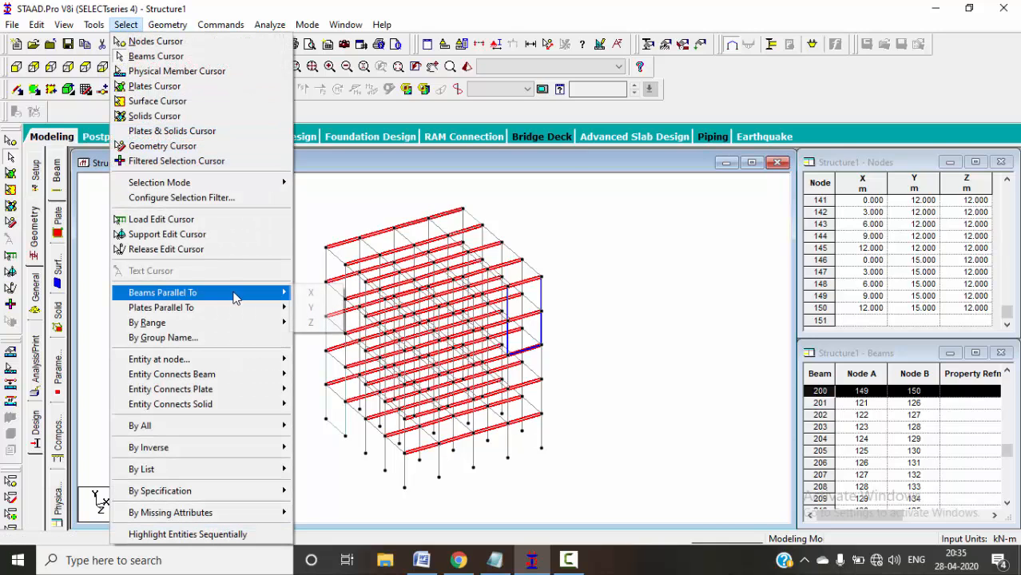
click(310, 307)
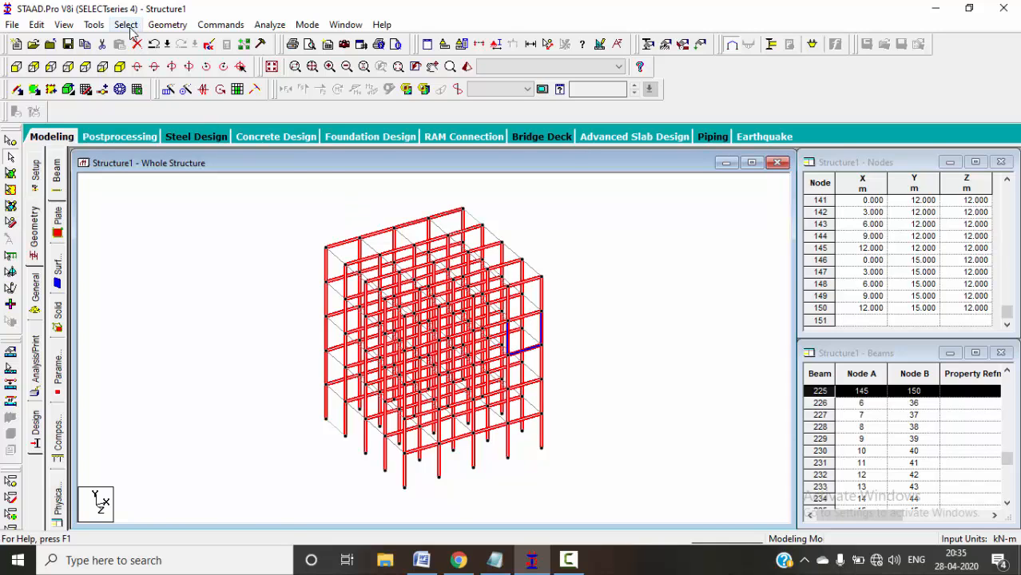
click(168, 25)
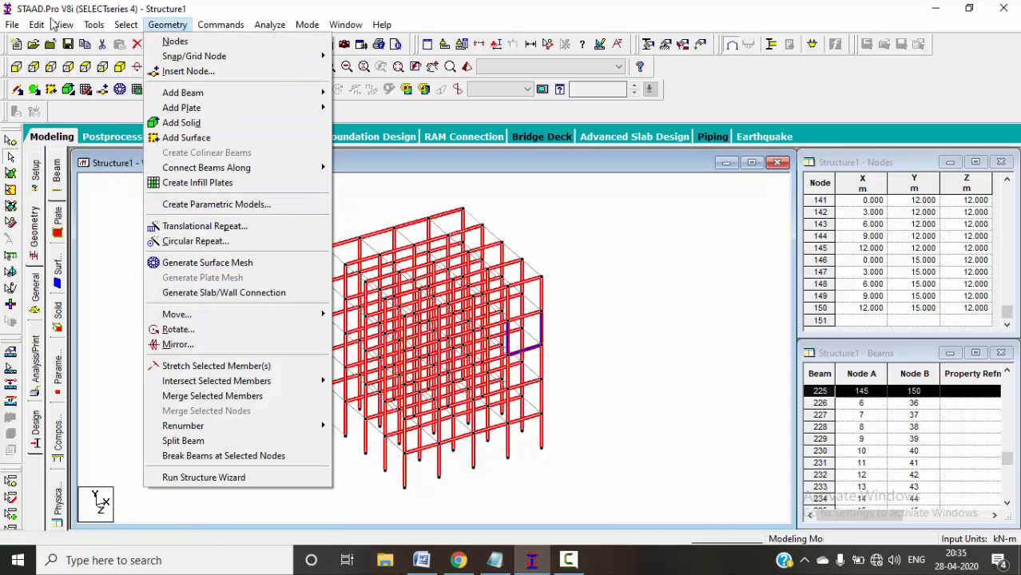
mouse_move(94, 25)
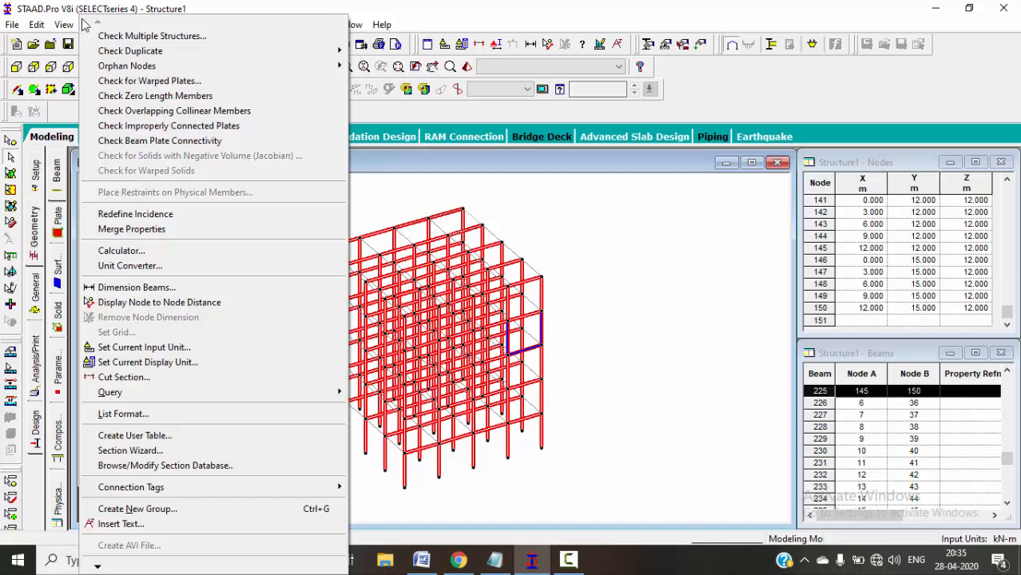
click(572, 254)
- Select all beams parallel to the Z axis, and clear the selection
click(125, 25)
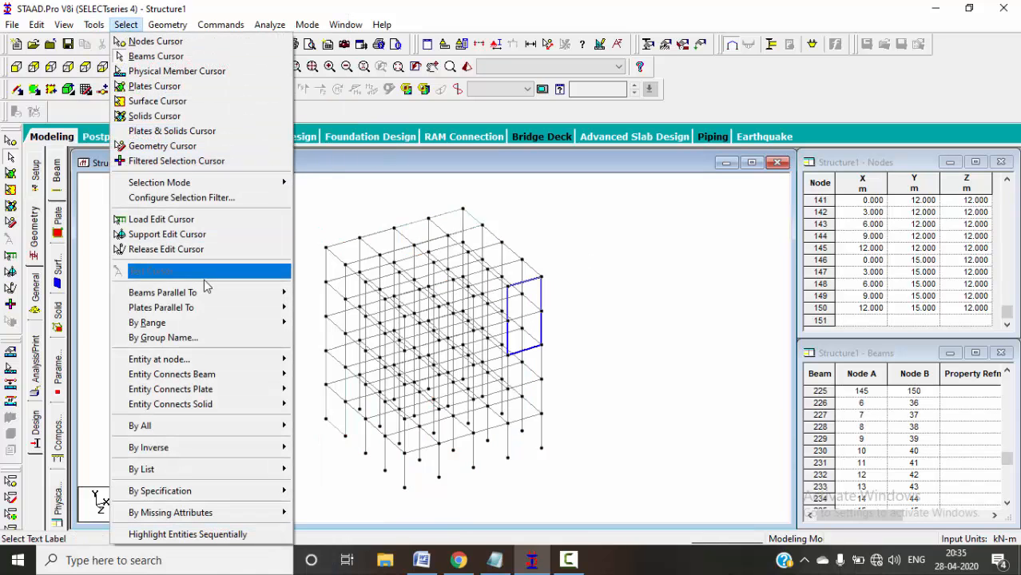
click(308, 324)
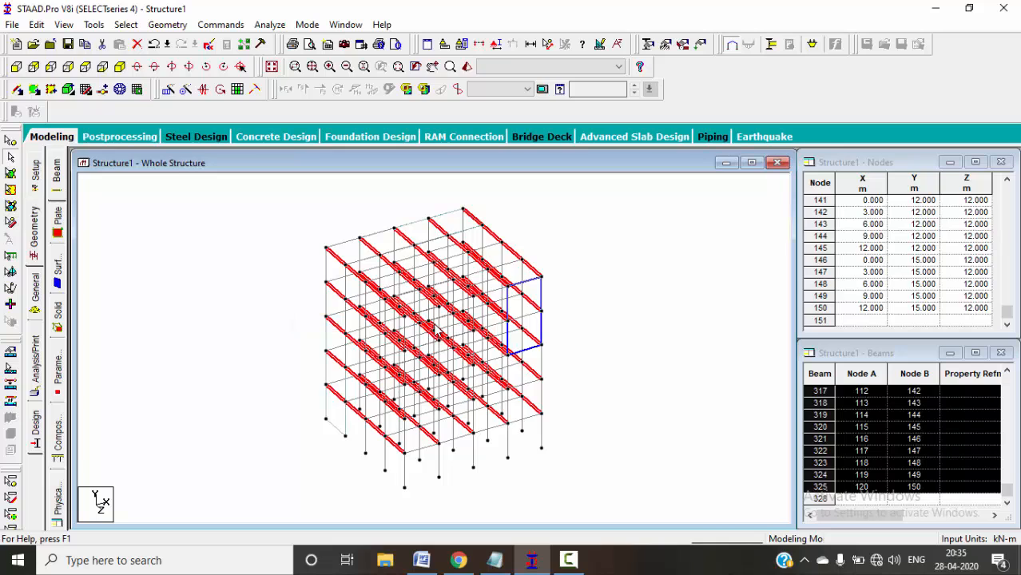
click(146, 179)
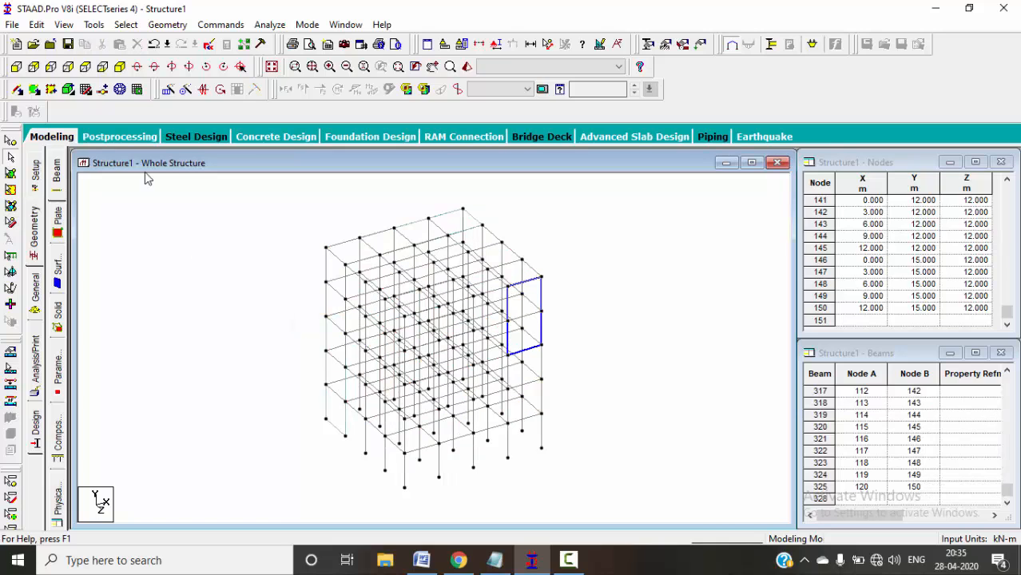
click(125, 25)
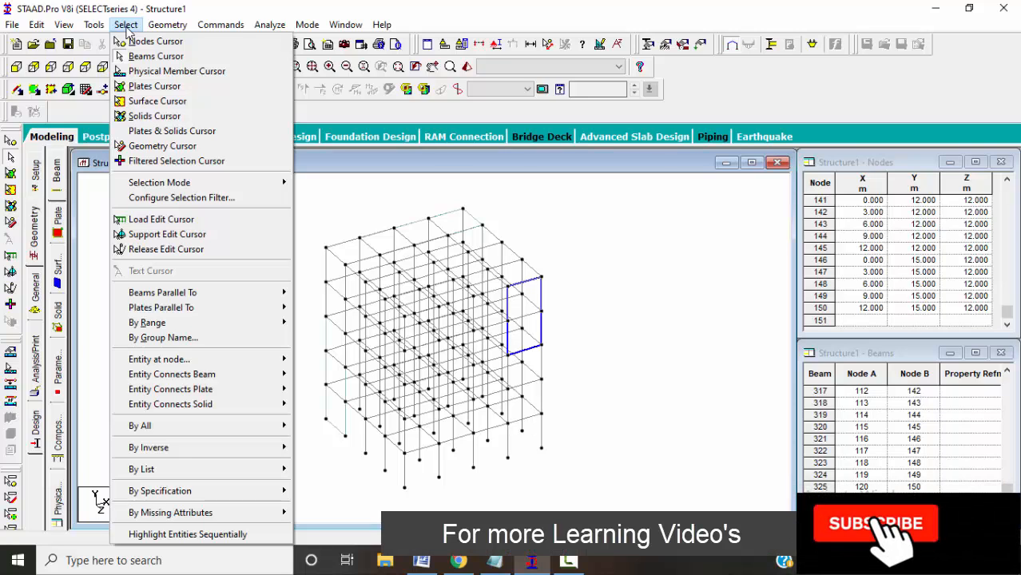
mouse_move(93, 25)
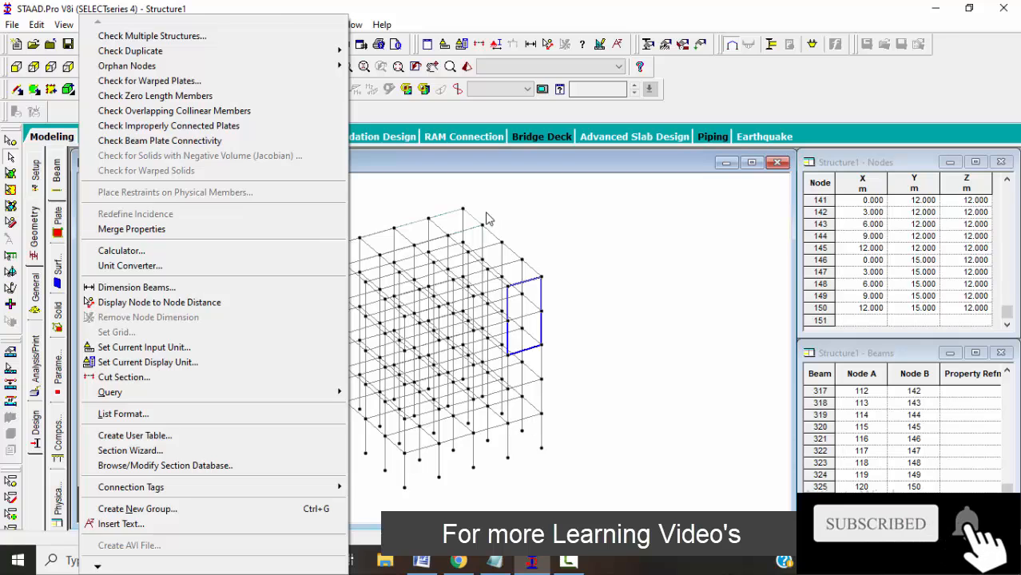
click(395, 200)
- Select all plates parallel to the YZ plane
click(125, 25)
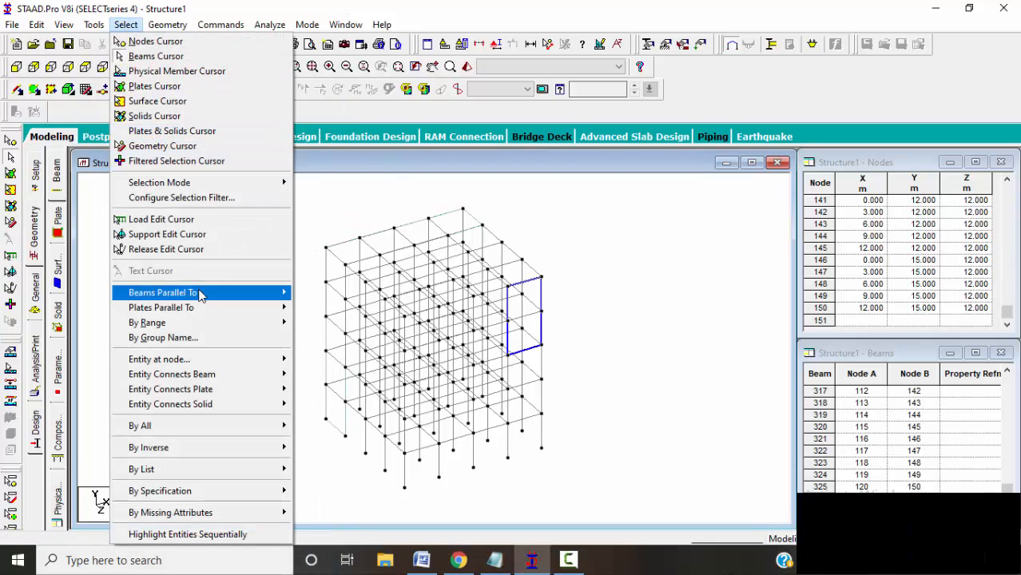
mouse_move(206, 308)
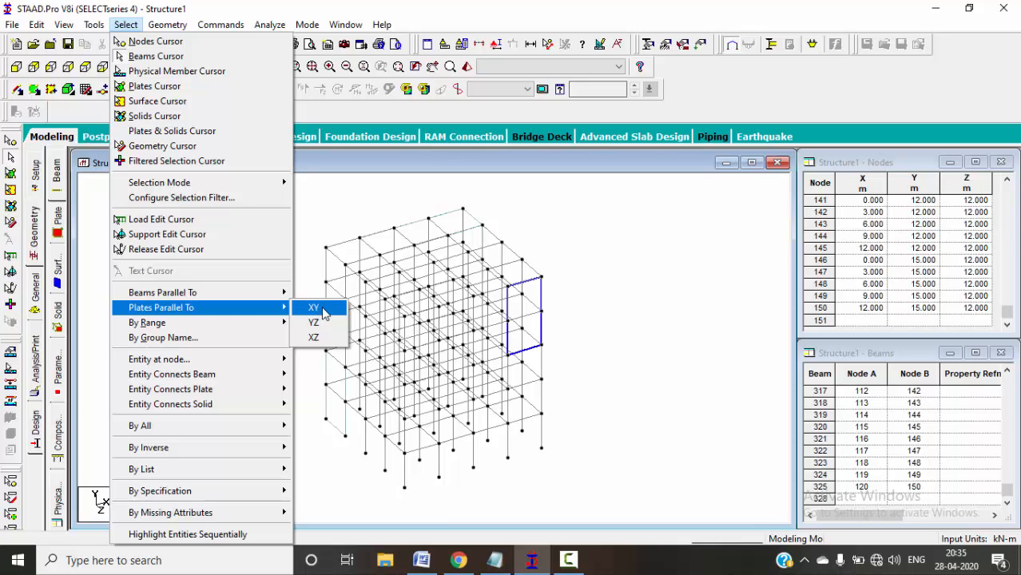
click(325, 322)
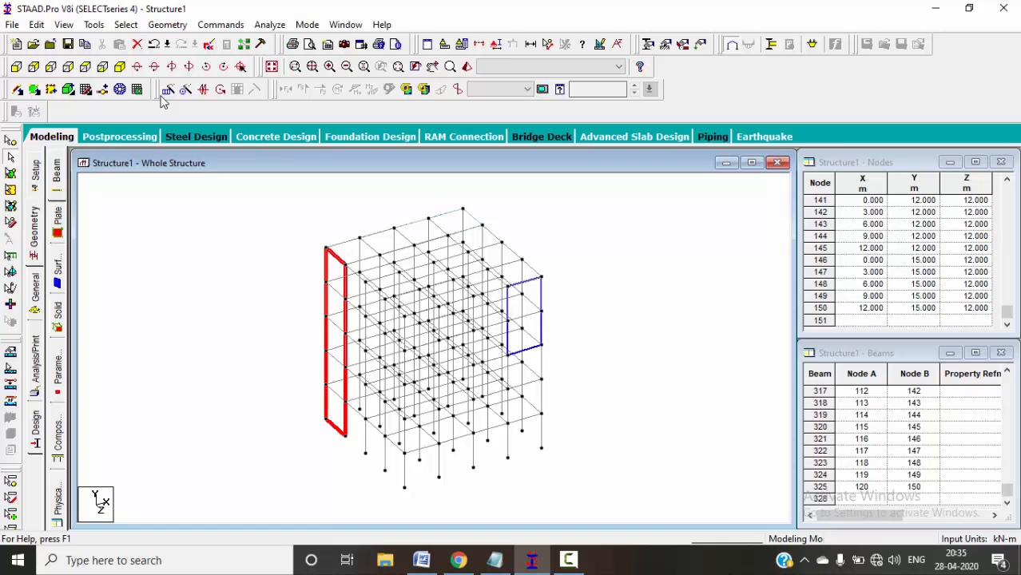
- Select the members by XY range from a Z minimum of 0 m, view the selection from the side, and clear it
click(160, 198)
click(126, 25)
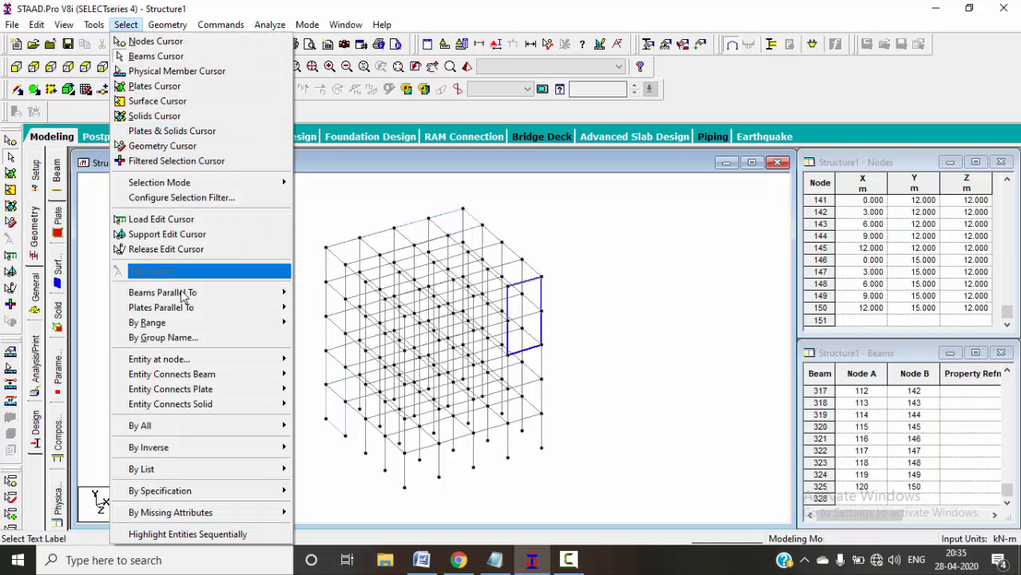
mouse_move(197, 326)
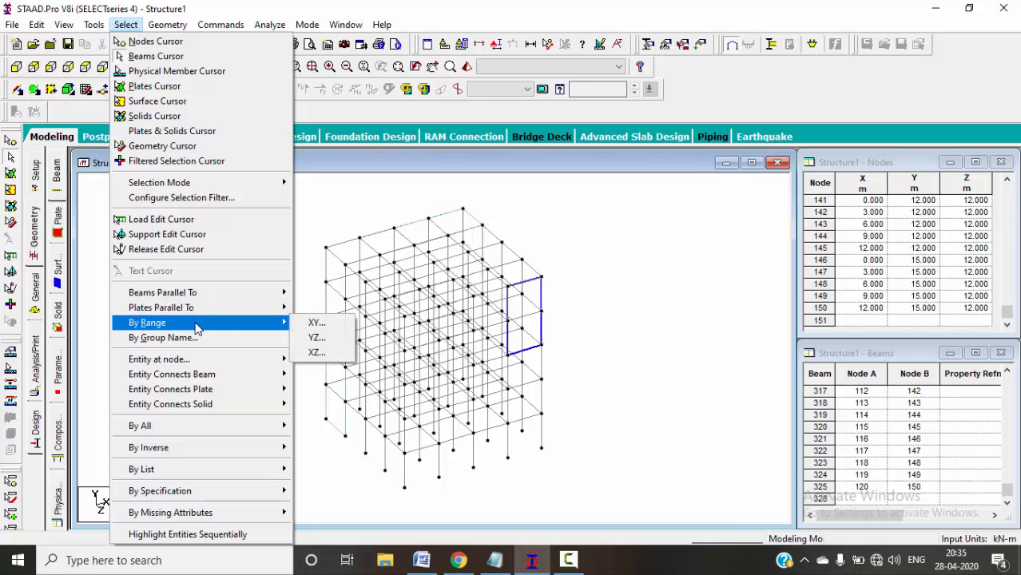
click(318, 324)
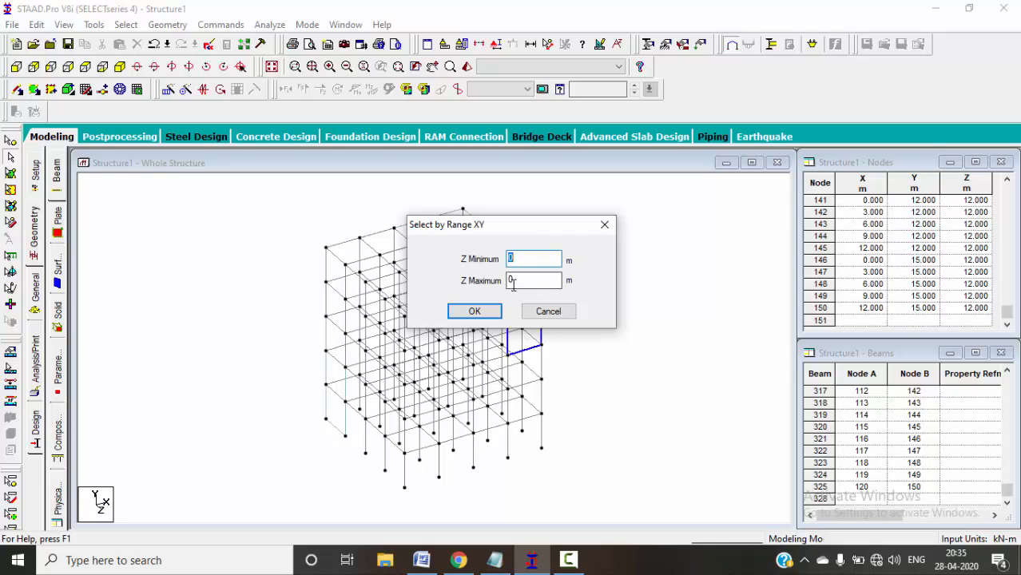
double_click(522, 281)
click(477, 312)
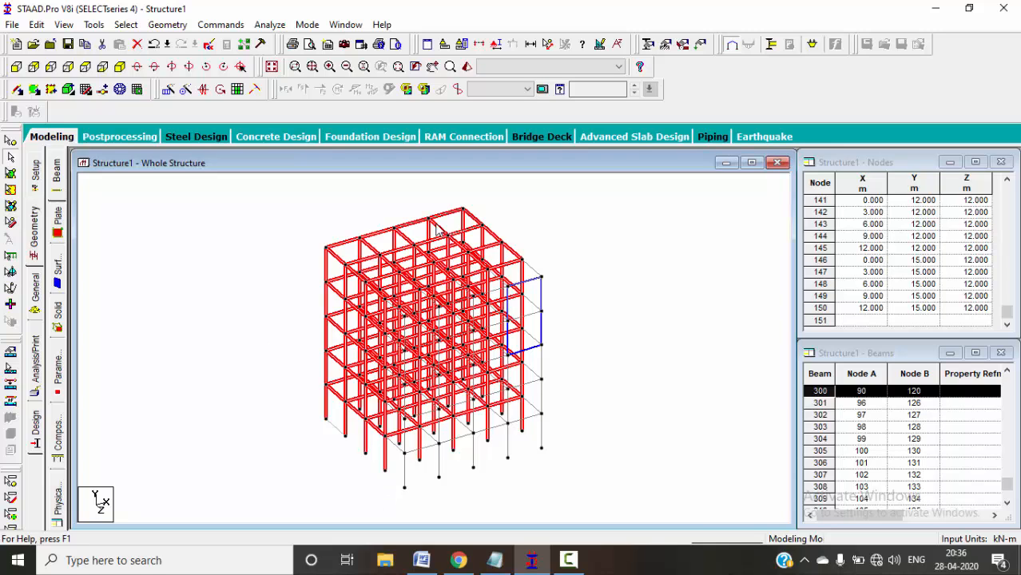
click(172, 68)
click(173, 68)
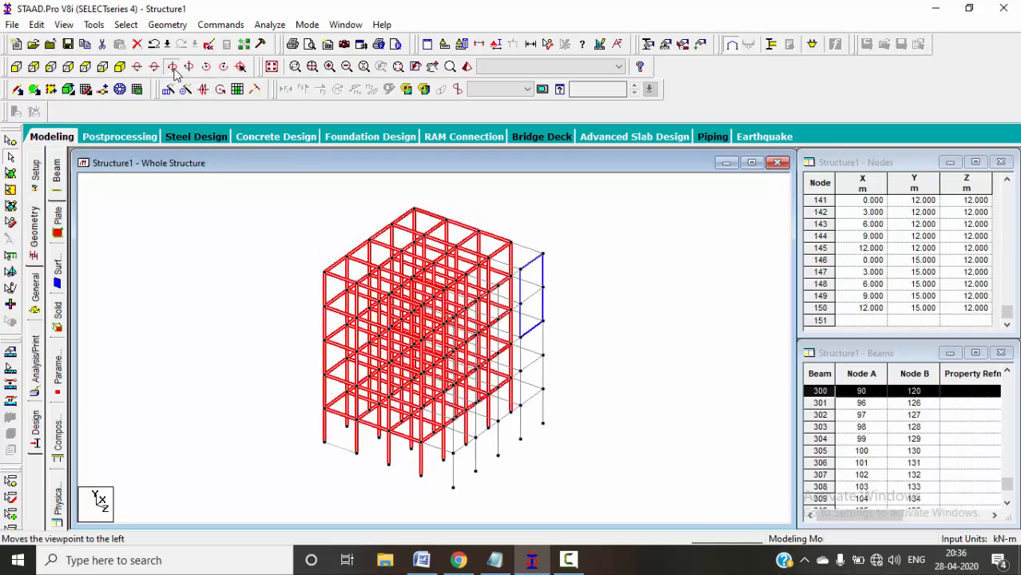
click(173, 69)
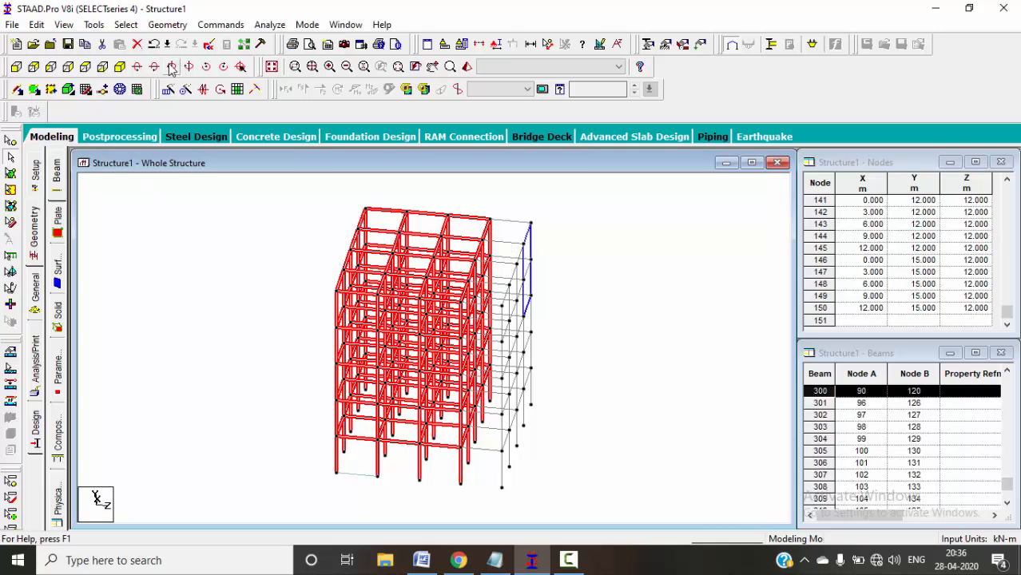
click(123, 67)
click(214, 264)
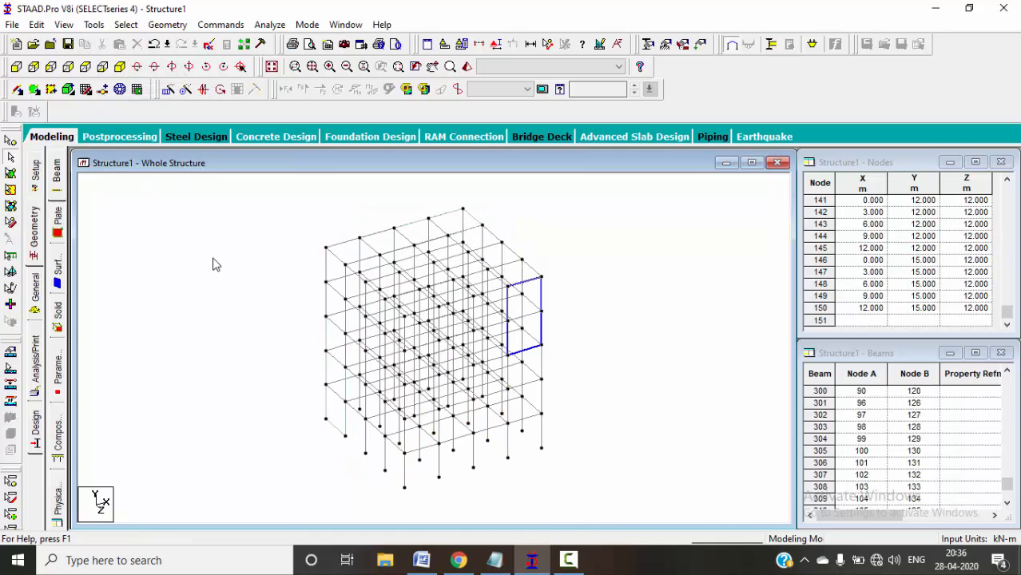
click(126, 24)
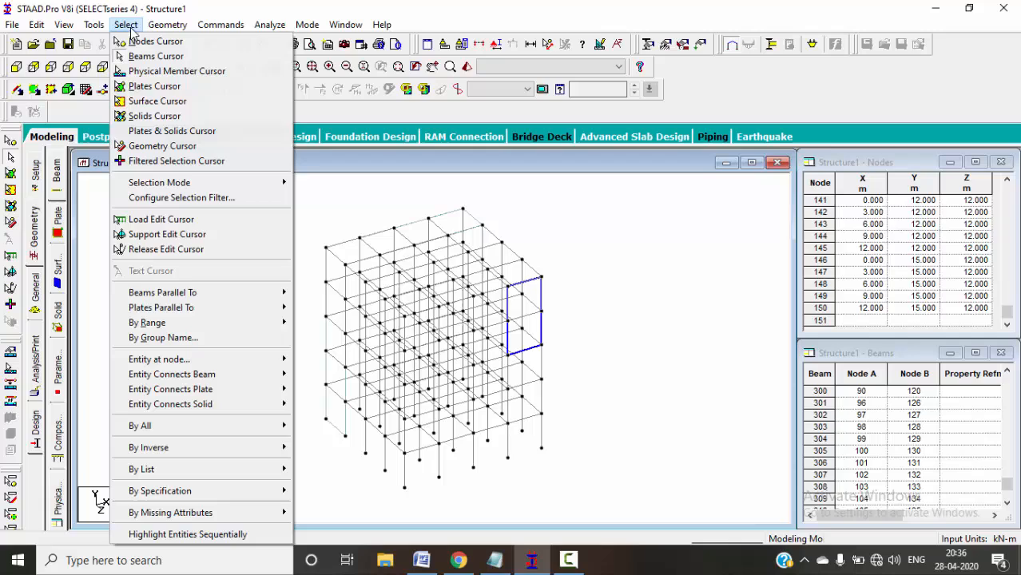
click(213, 339)
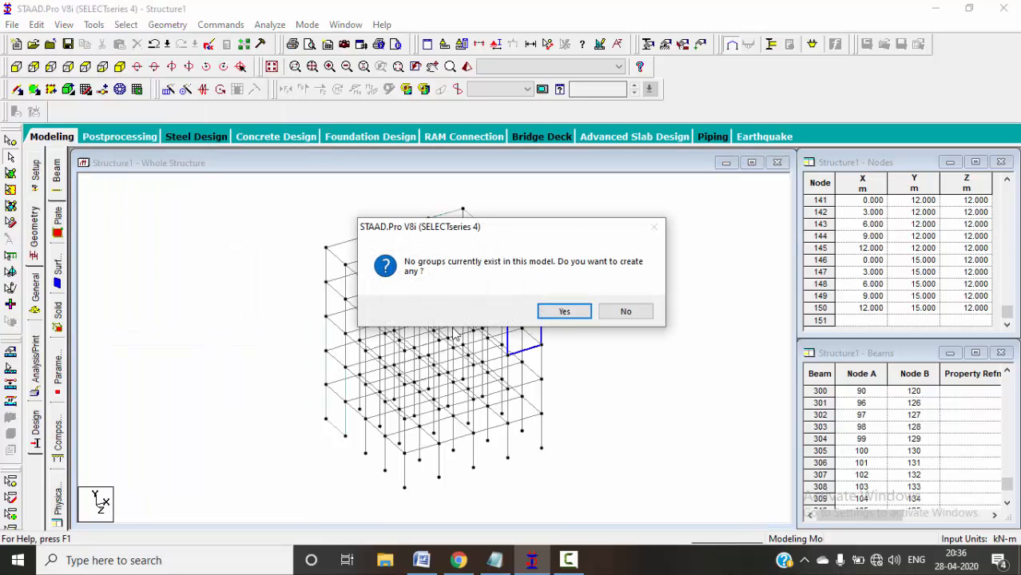
click(626, 311)
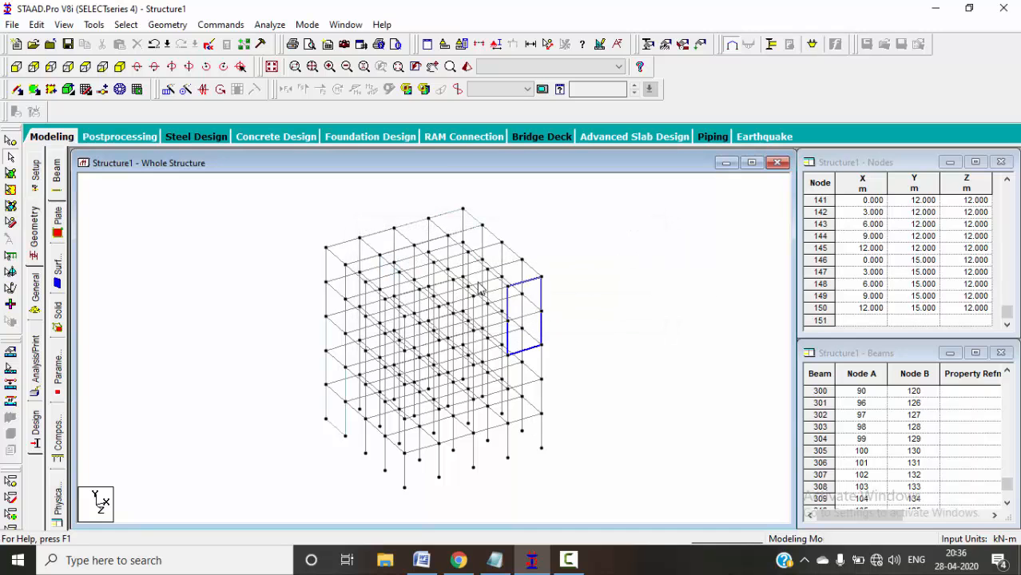
- Select the members of group _2 by group name, and clear the selection, declining the auto save
click(94, 24)
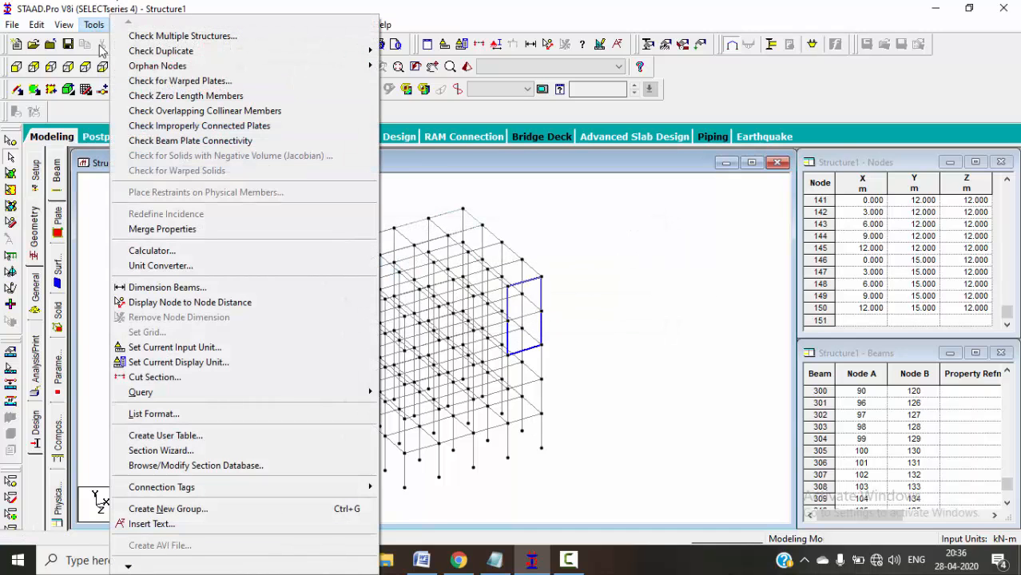
mouse_move(126, 24)
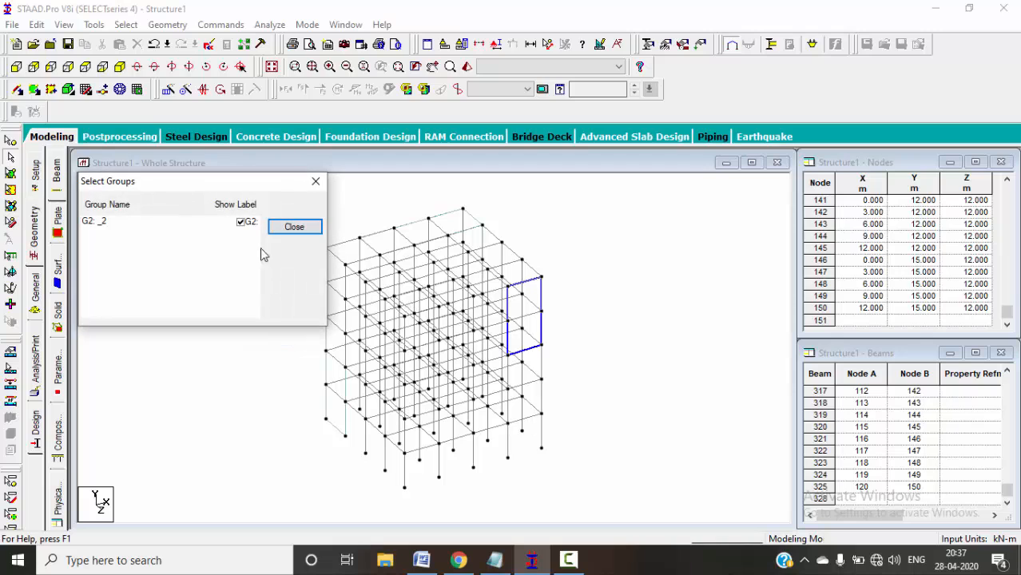
click(96, 221)
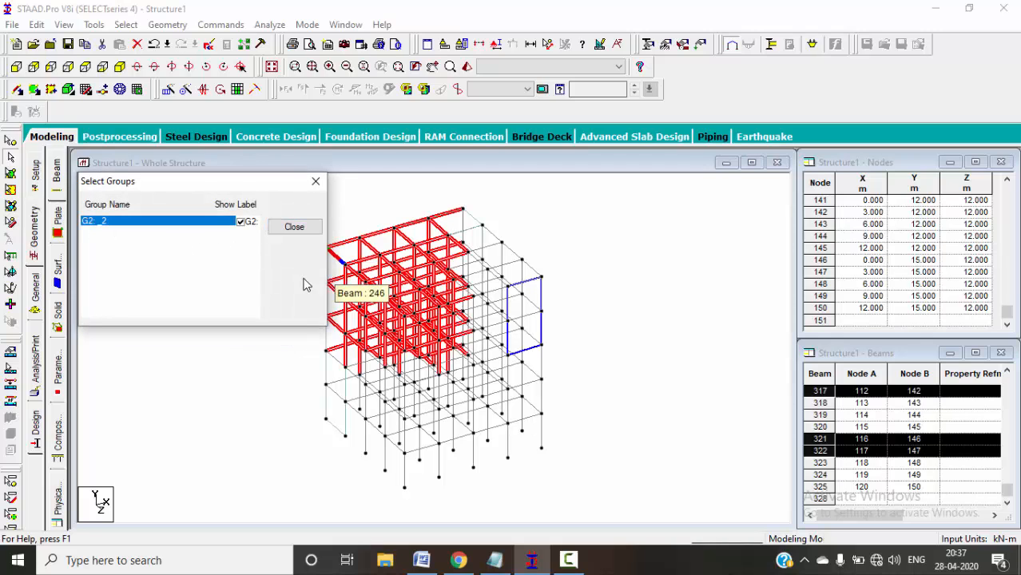
click(316, 181)
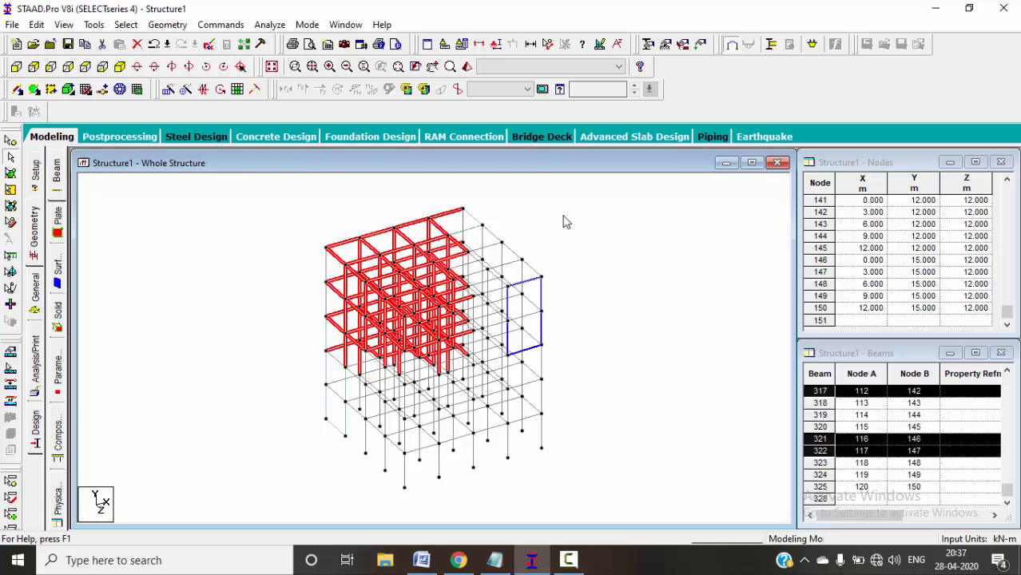
click(222, 355)
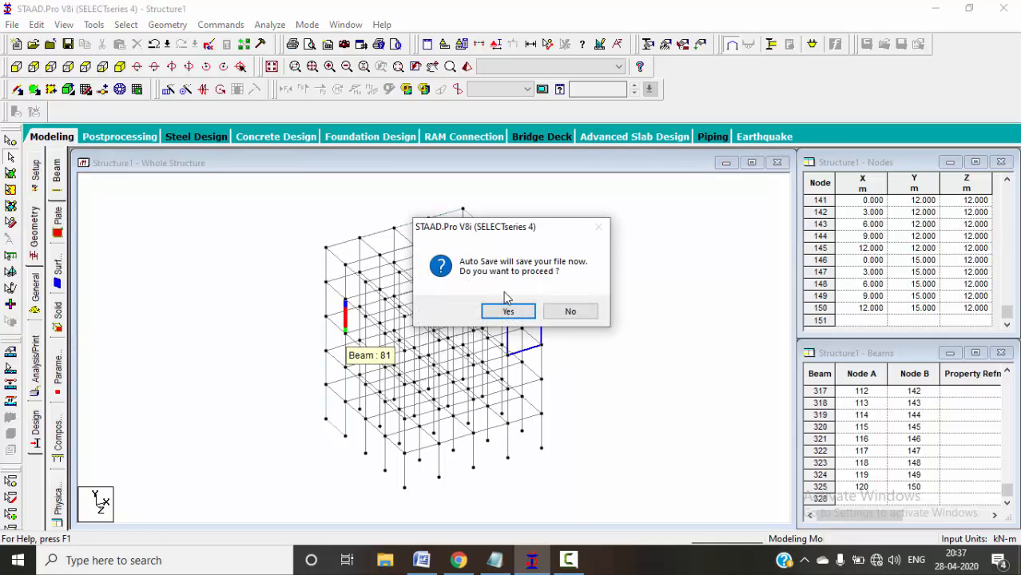
click(564, 313)
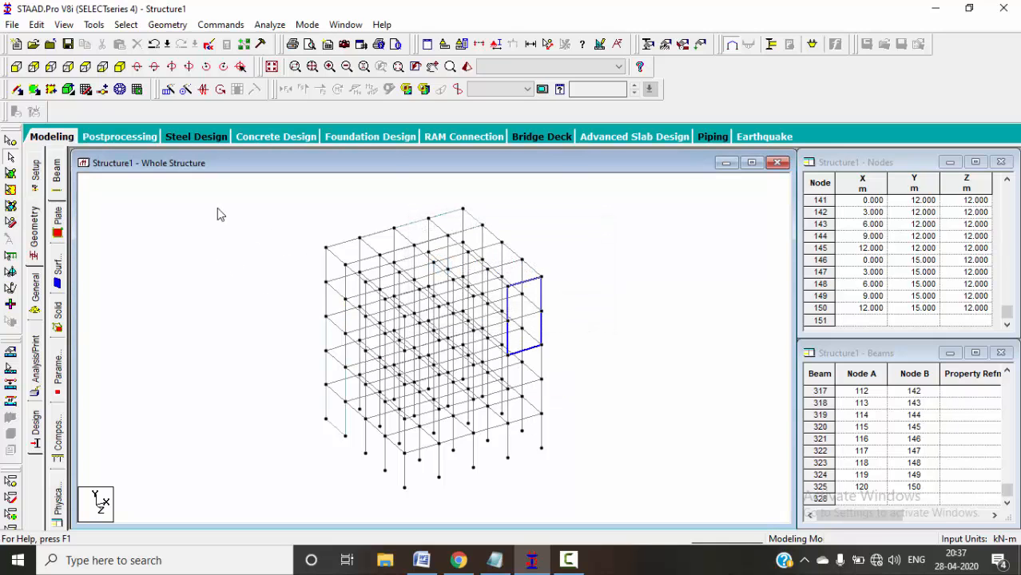
- Pick the upper corner node with the Nodes Cursor, and select the beams connected at node 1
click(125, 25)
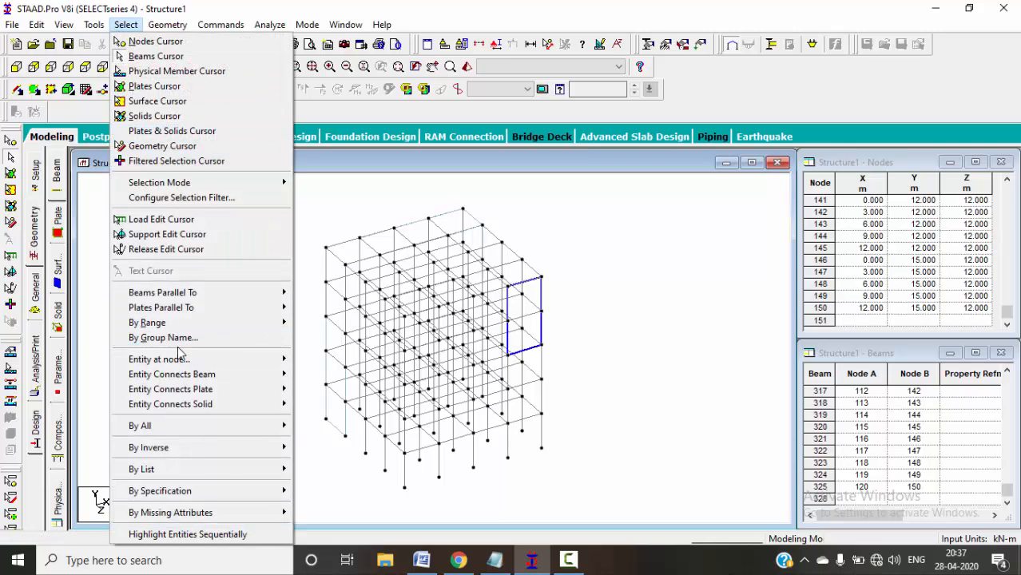
mouse_move(183, 361)
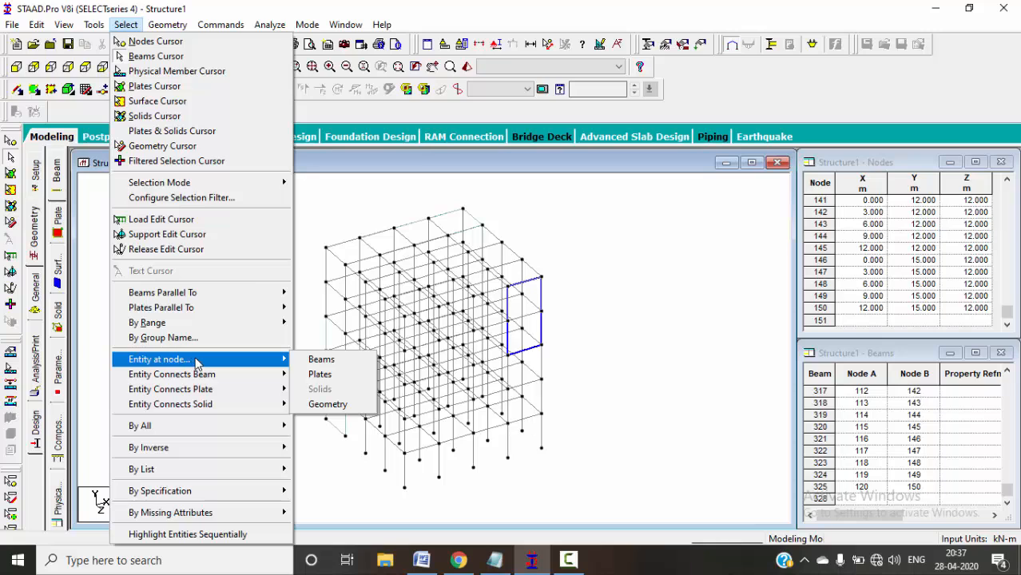
click(319, 360)
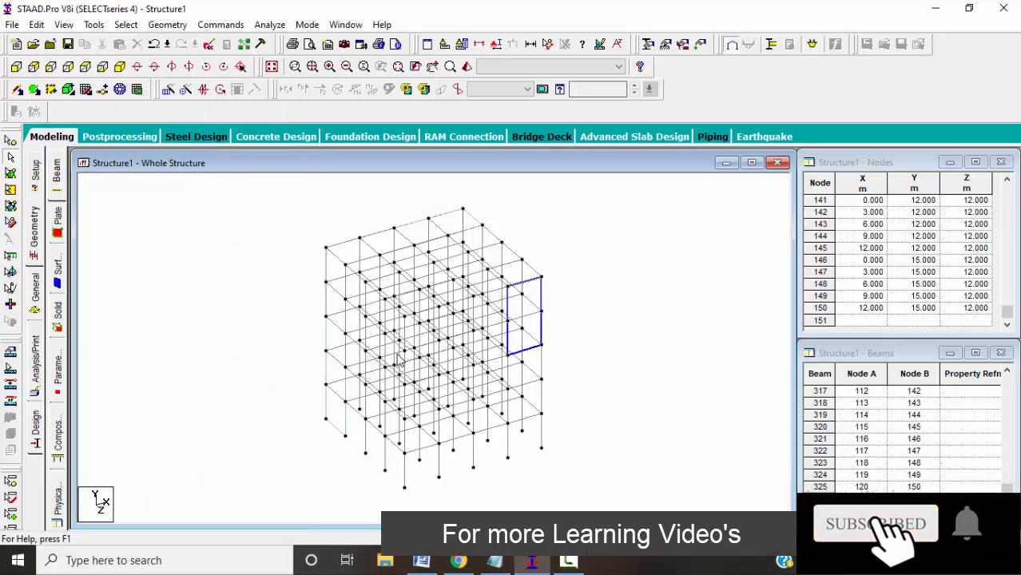
click(11, 140)
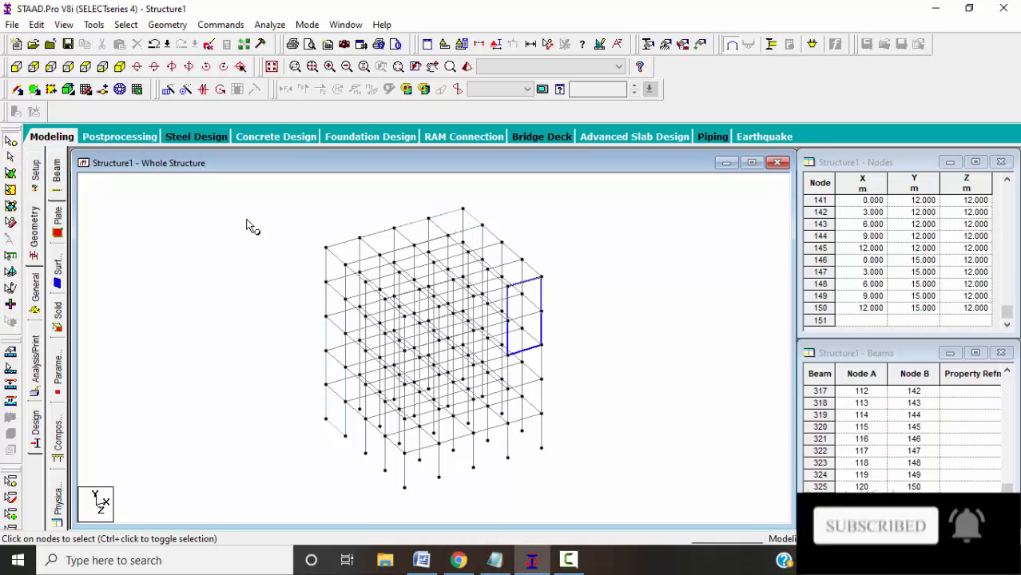
click(325, 248)
click(125, 25)
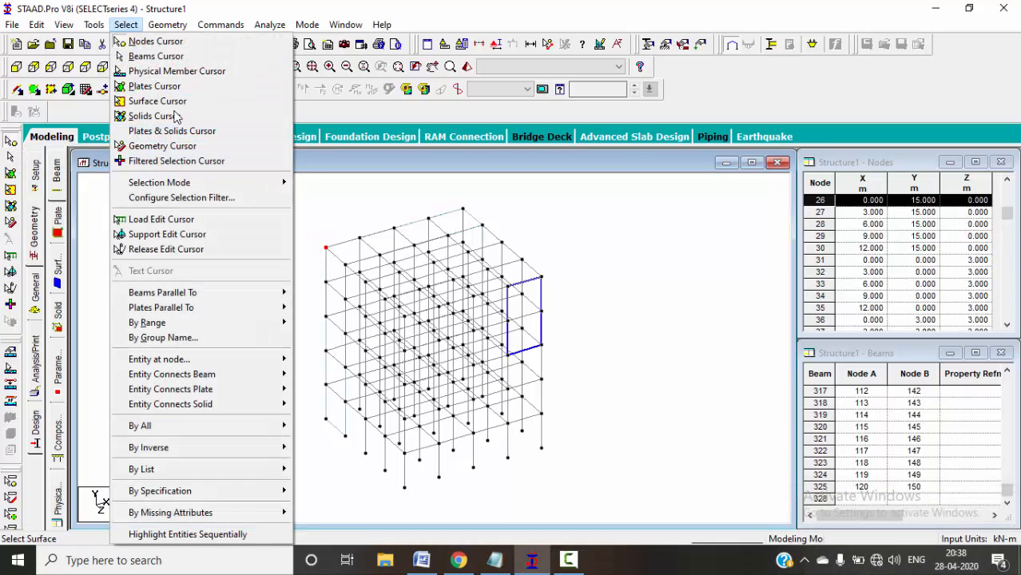
mouse_move(204, 359)
click(297, 361)
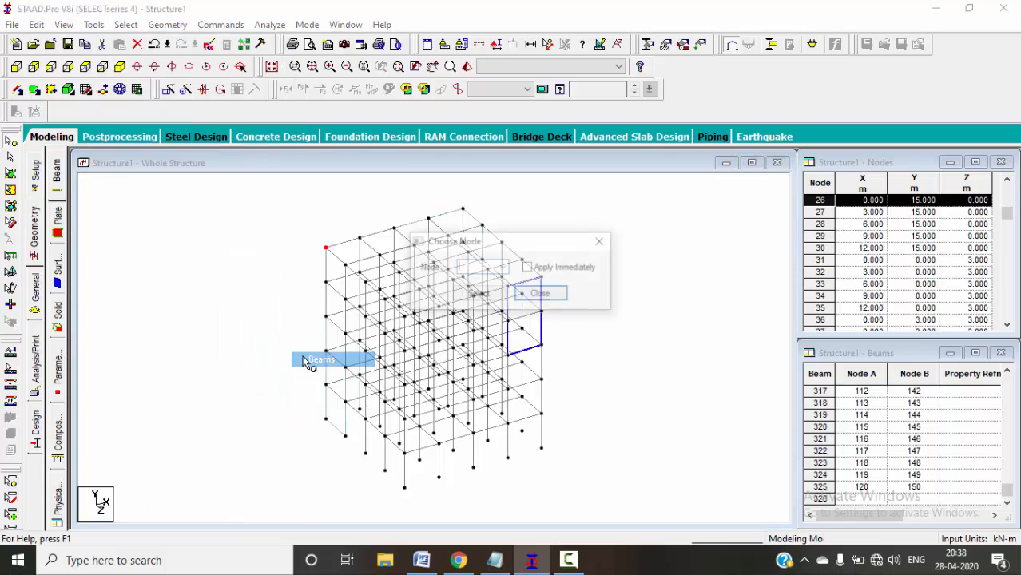
click(502, 267)
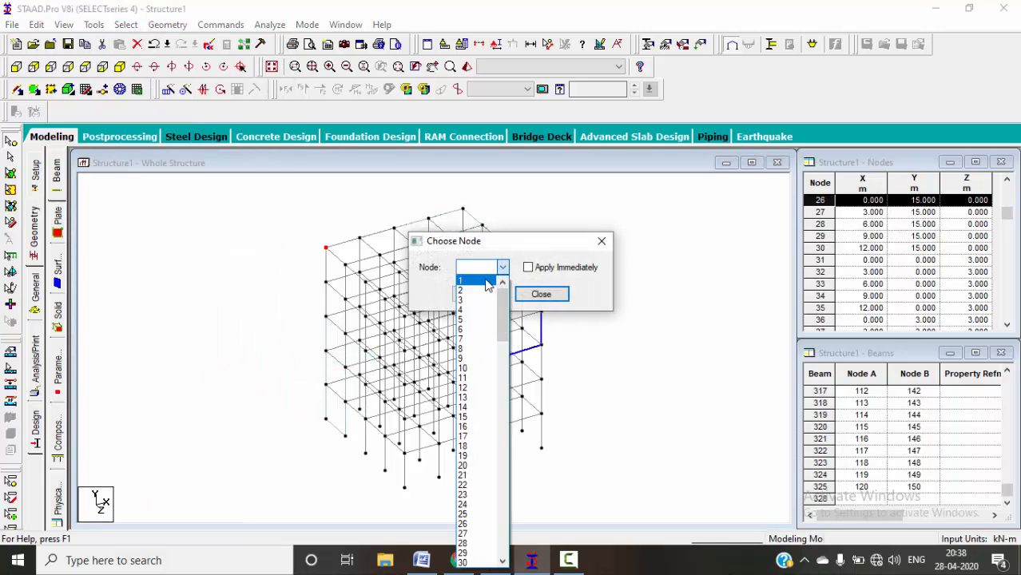
click(477, 281)
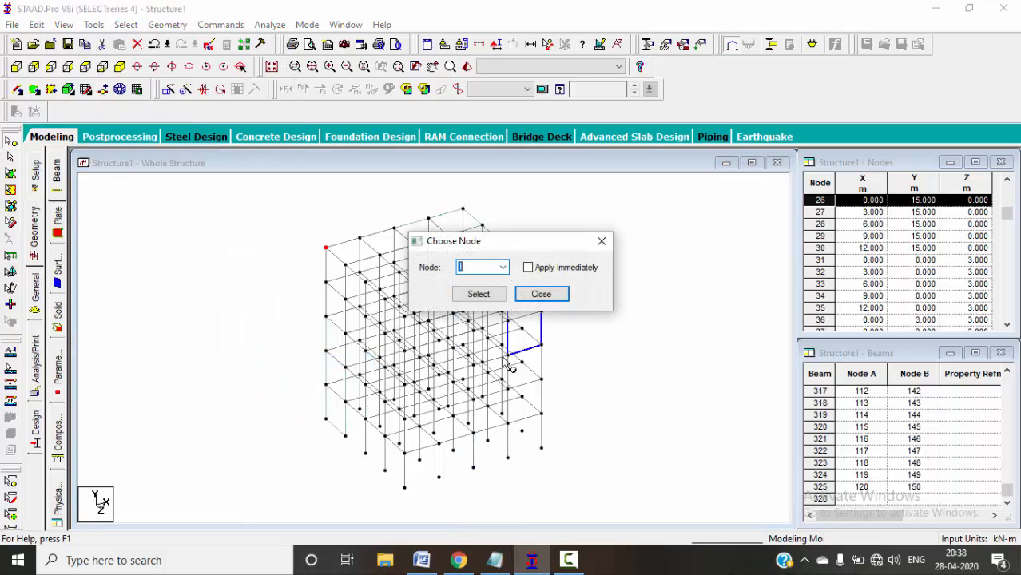
click(479, 295)
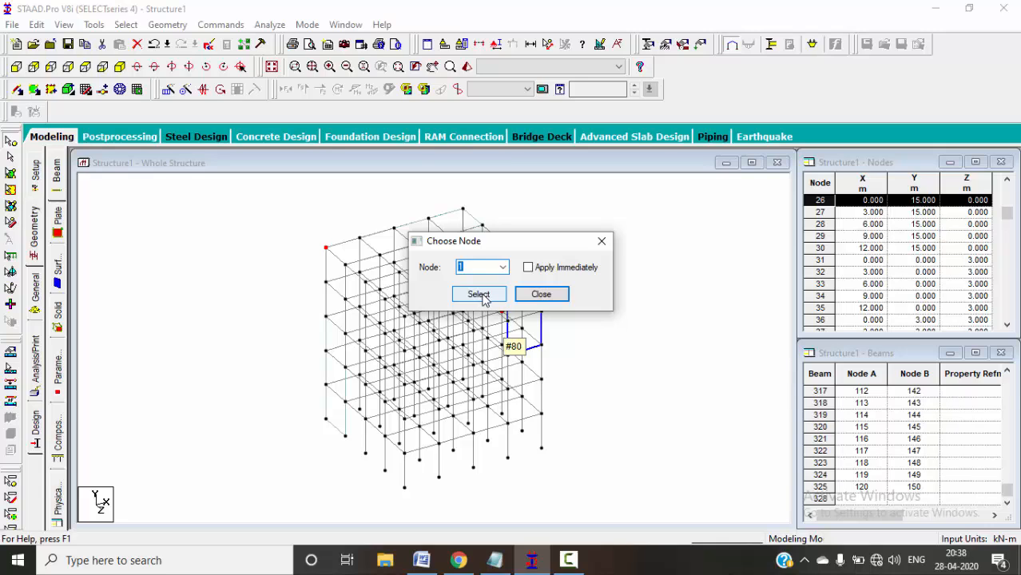
click(480, 295)
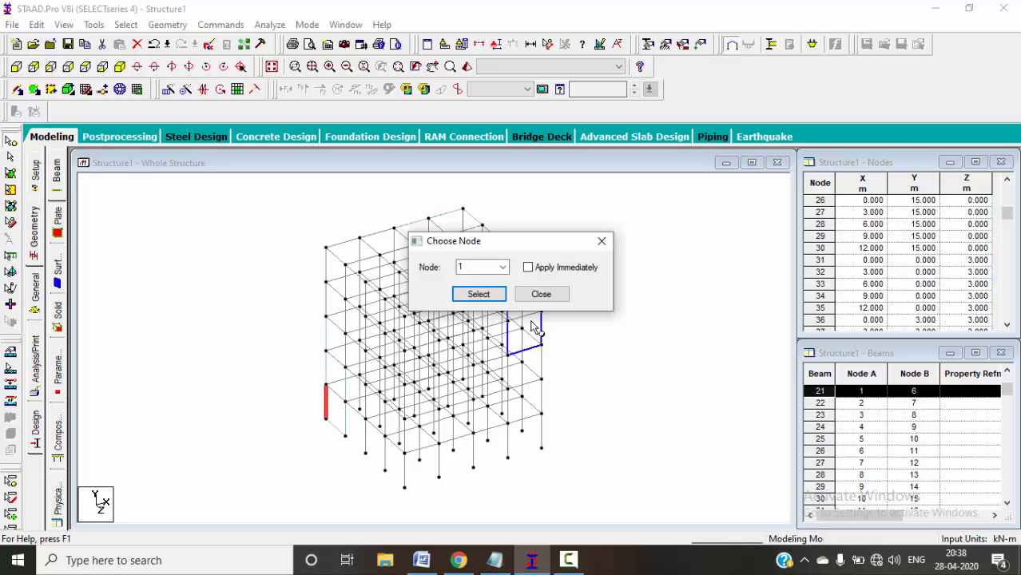
- Select the beams connected at node 10, and clear the beam selection
click(503, 268)
scroll(480, 363, up, 3)
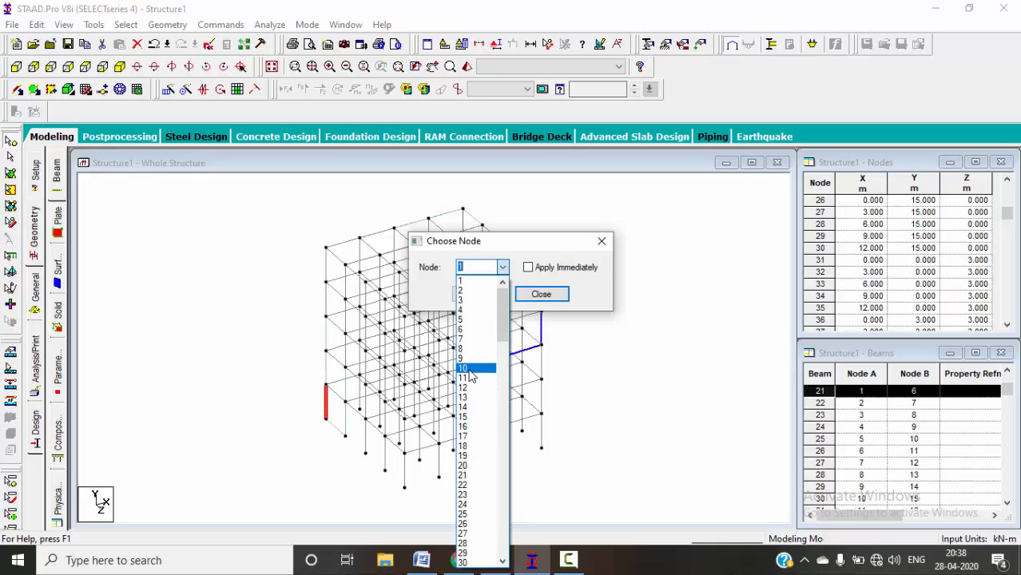
click(478, 366)
click(479, 295)
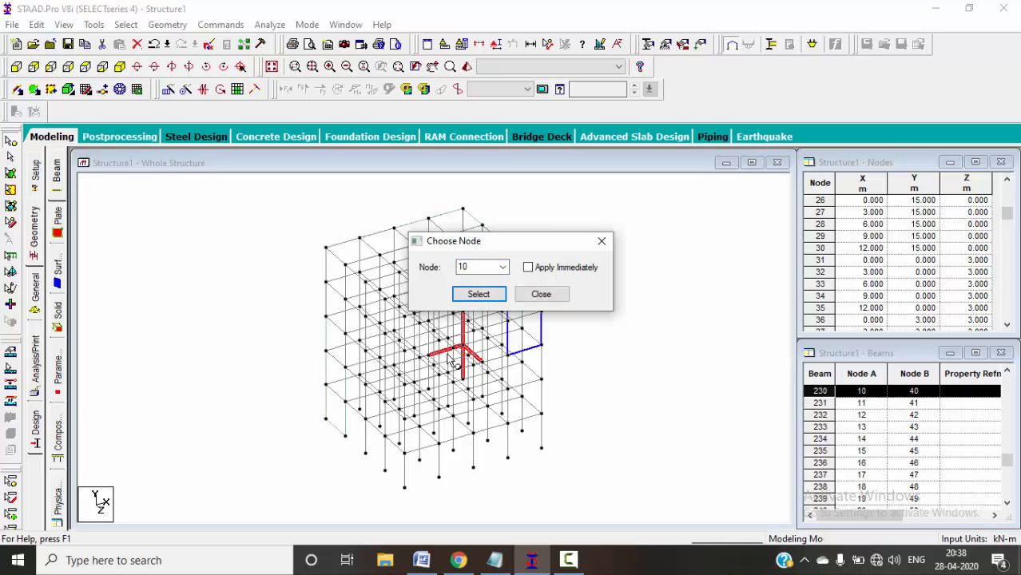
click(541, 295)
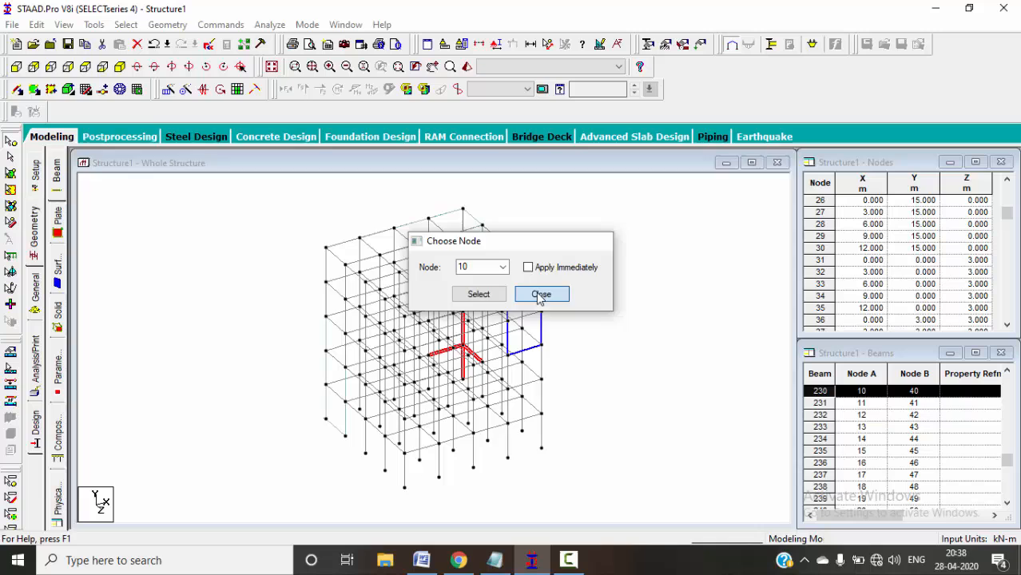
click(324, 267)
- Select the geometry entities connected at node 4
click(126, 25)
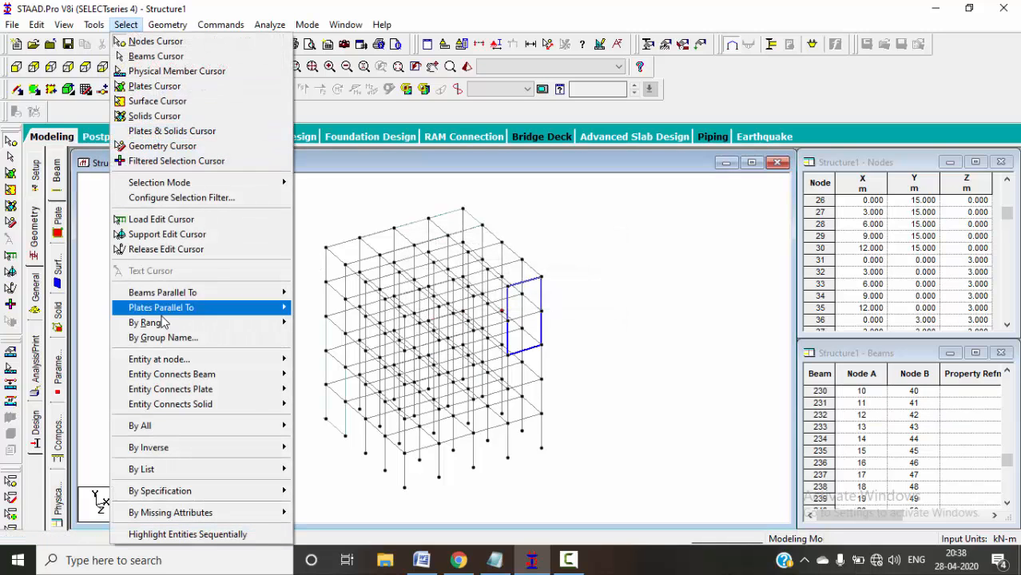
mouse_move(223, 364)
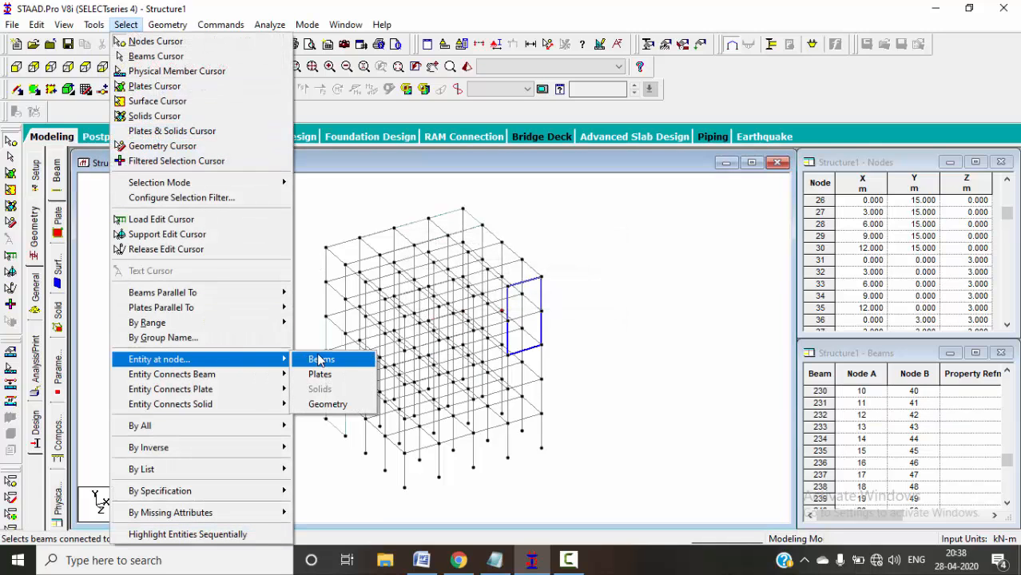
click(329, 405)
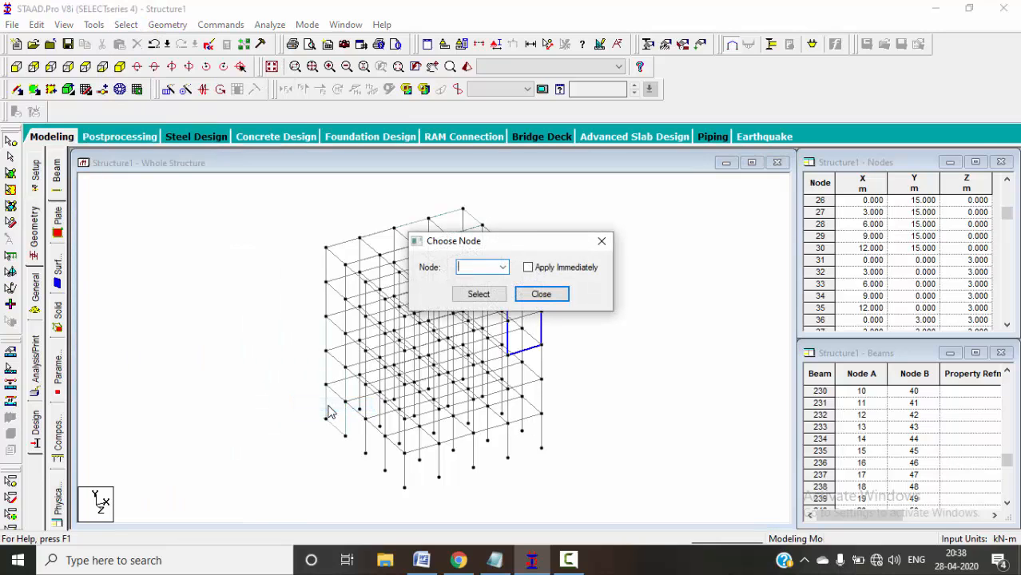
click(503, 268)
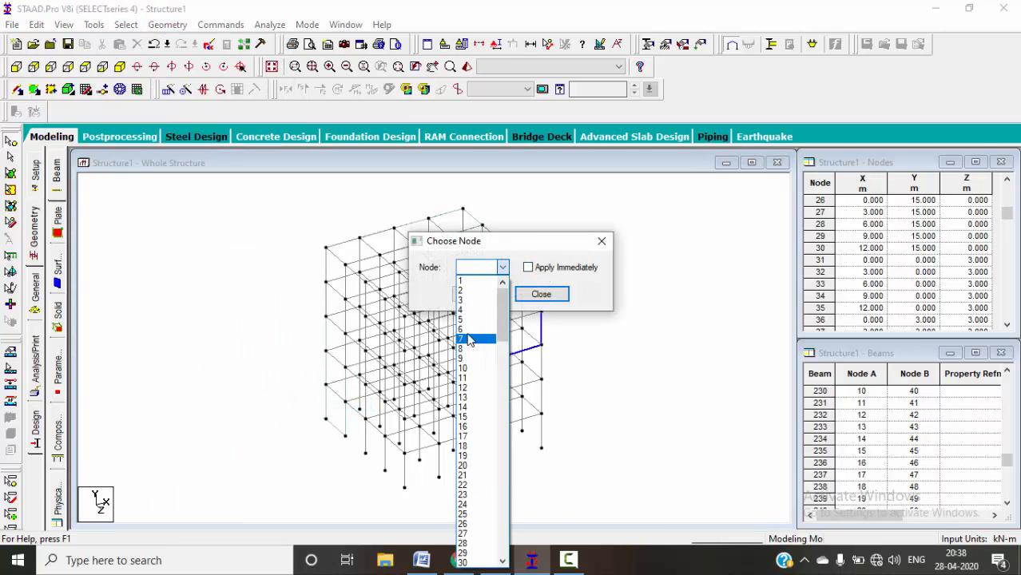
click(506, 312)
click(478, 294)
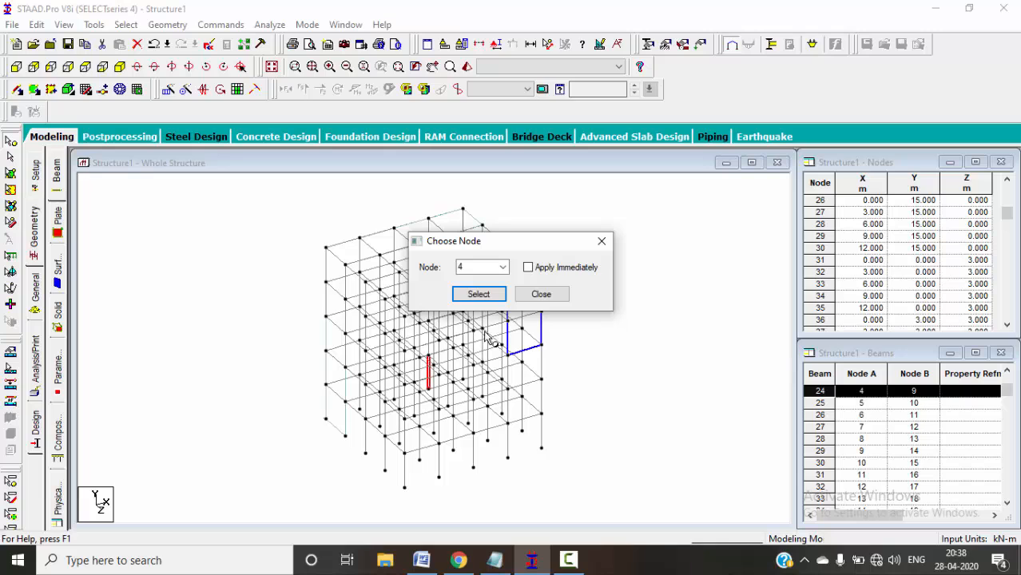
click(541, 294)
- Select the beams connected to beam 7
click(125, 25)
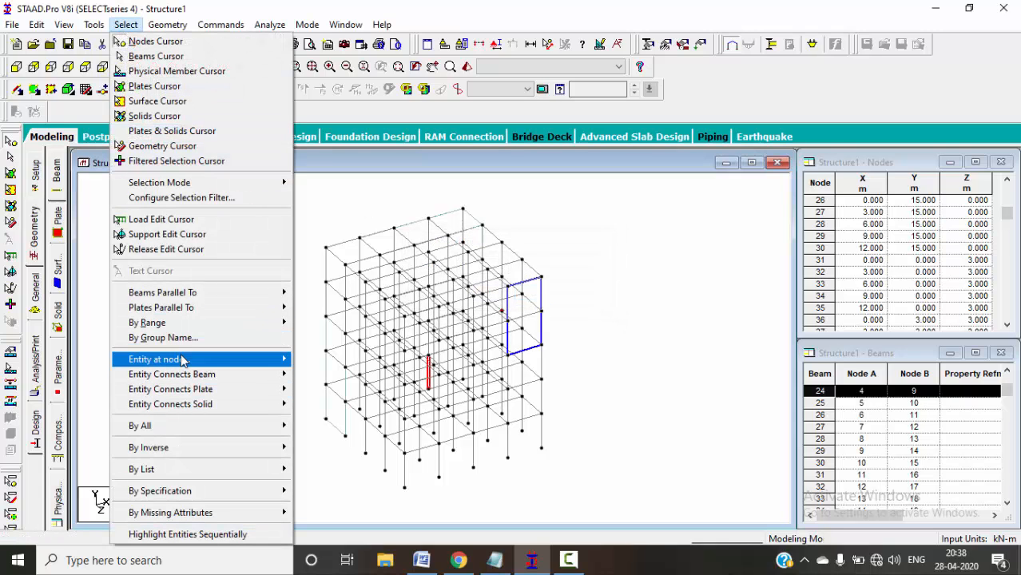
mouse_move(256, 364)
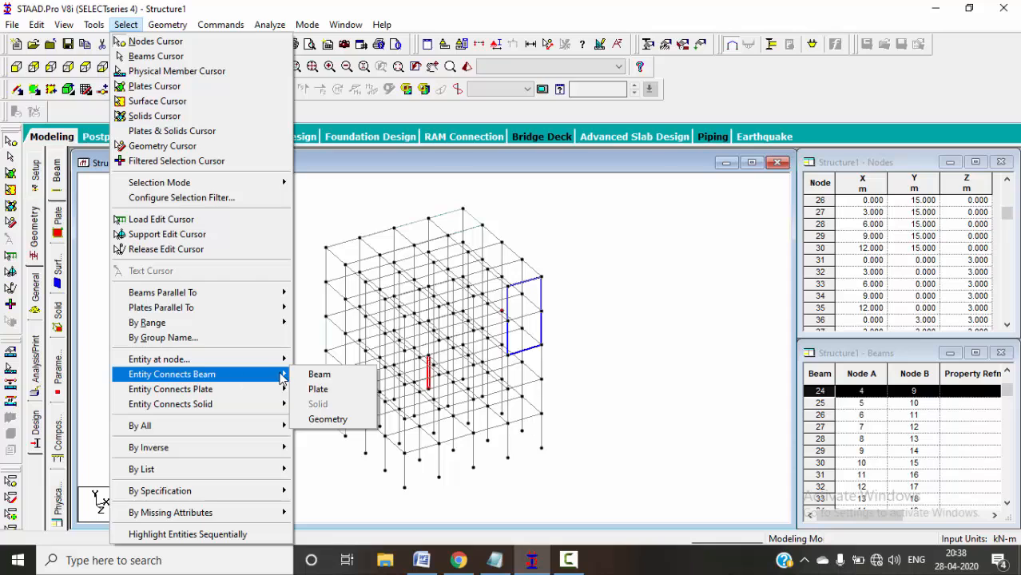
click(319, 373)
click(503, 267)
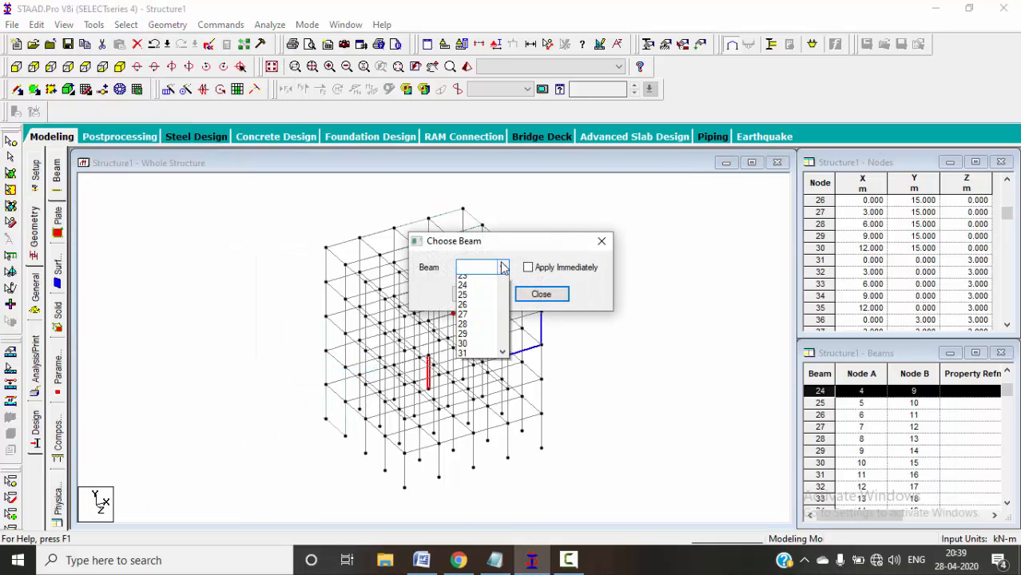
click(468, 339)
click(479, 293)
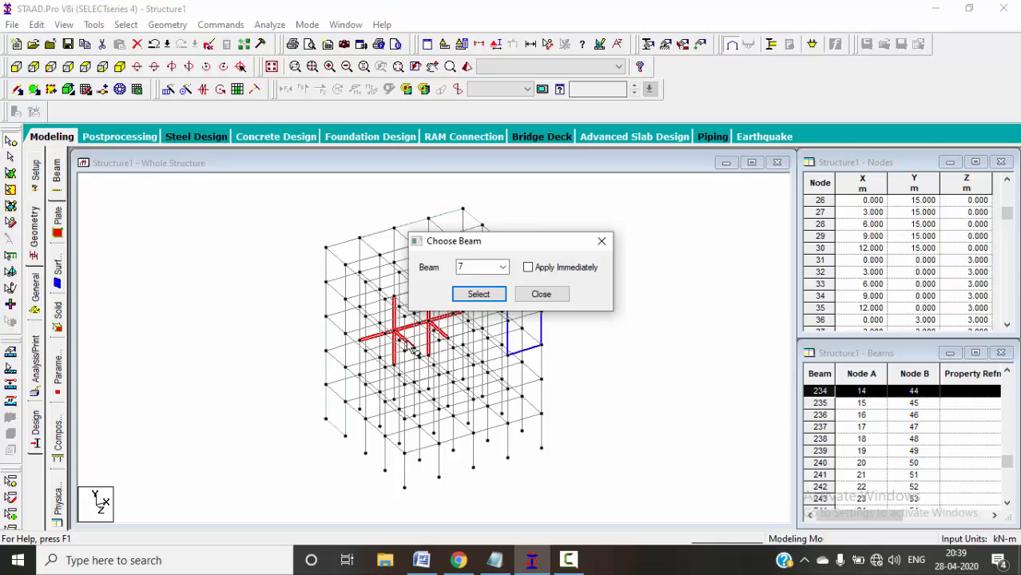
click(517, 296)
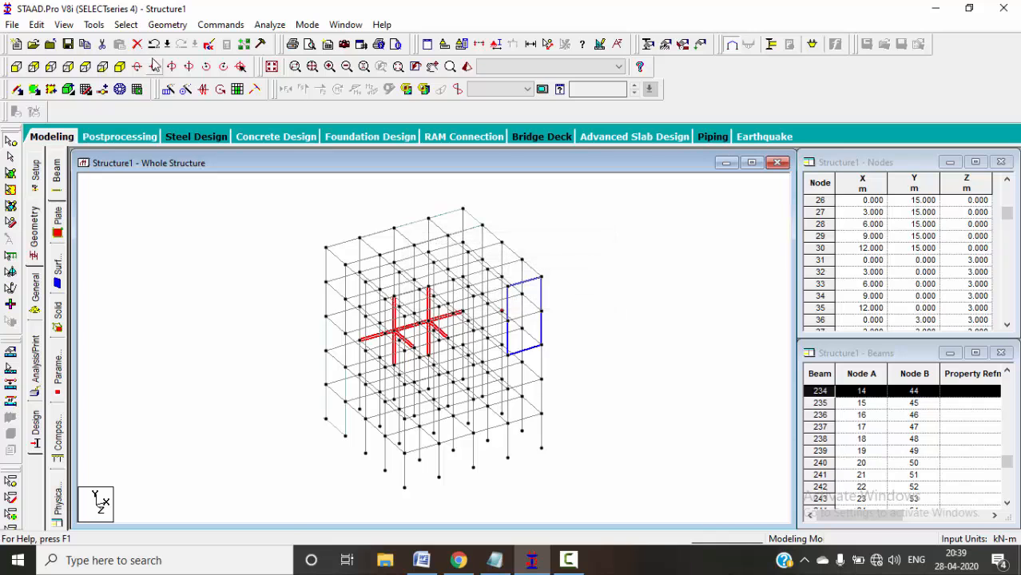
- Select the beams connected to plate 326, and clear the beam selection
click(125, 24)
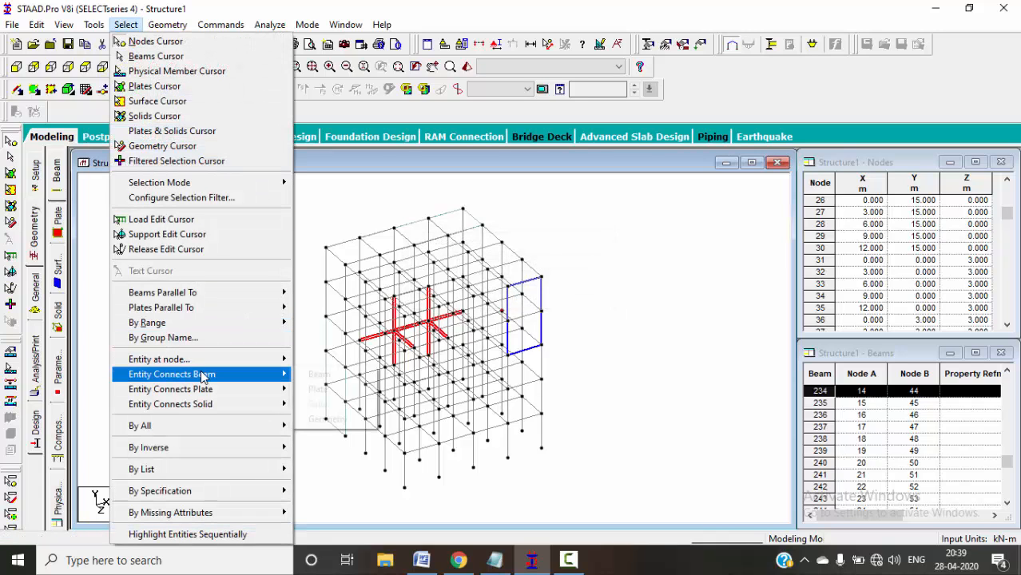
click(295, 391)
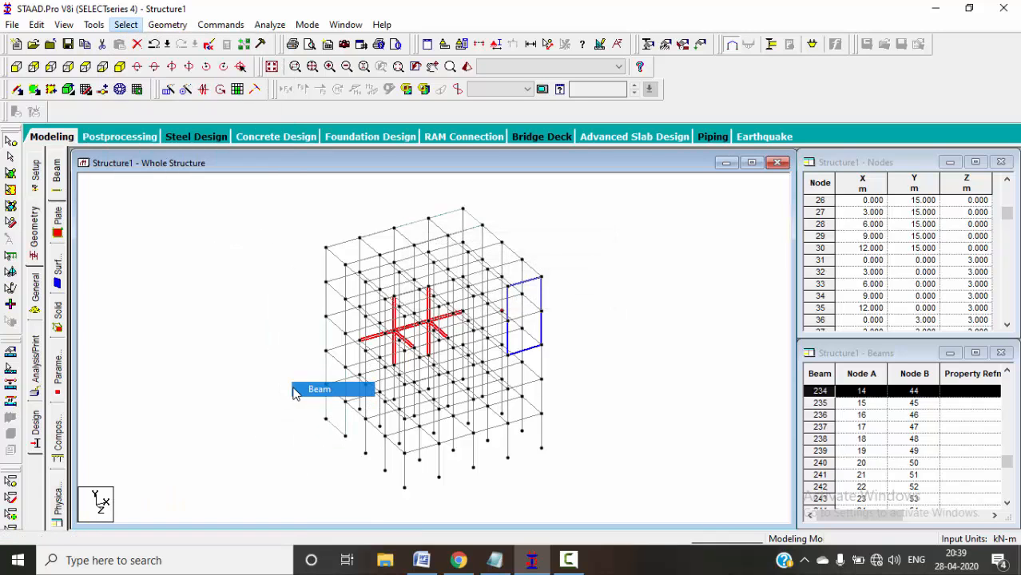
click(502, 267)
click(479, 278)
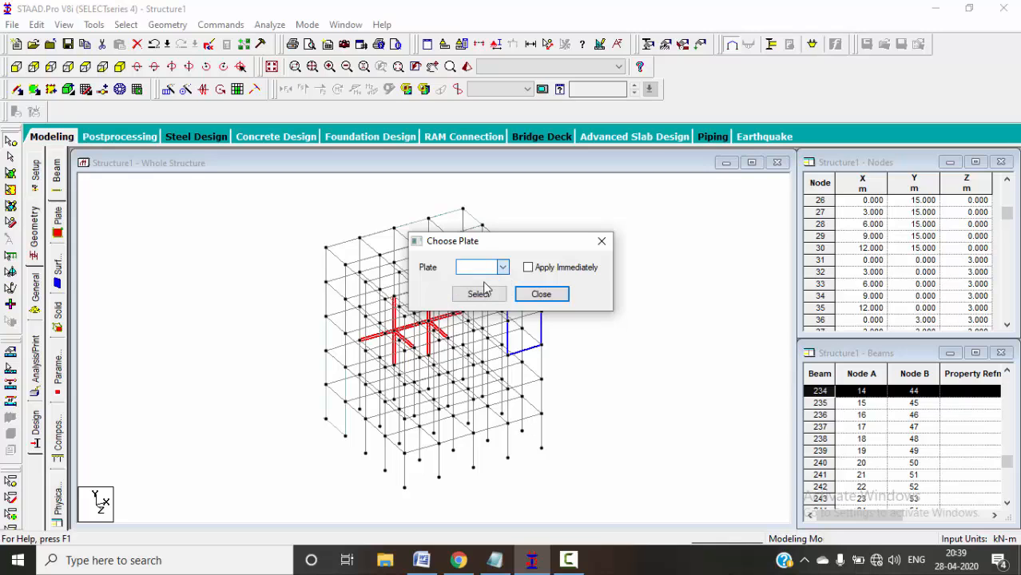
click(479, 293)
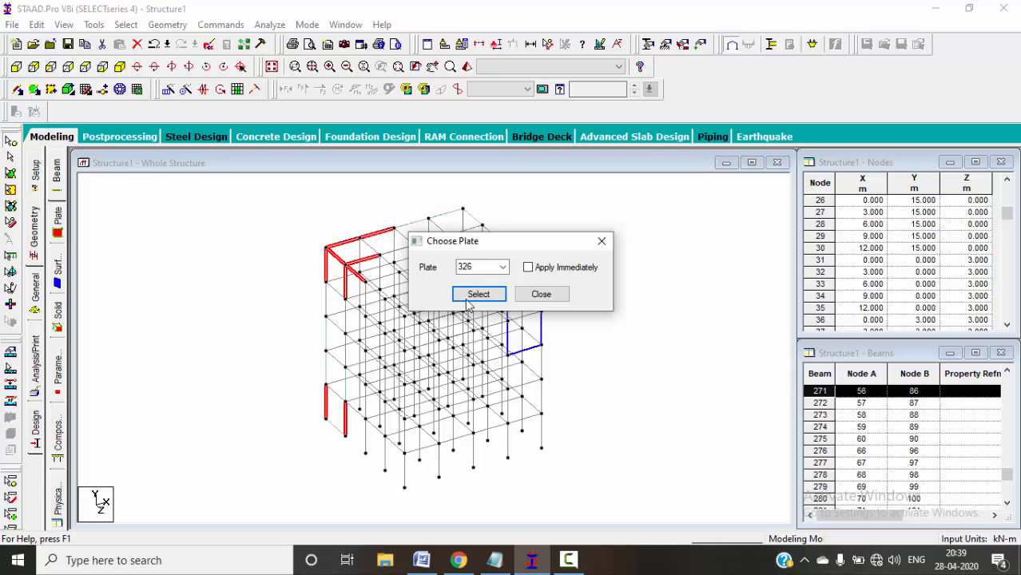
click(541, 293)
click(191, 210)
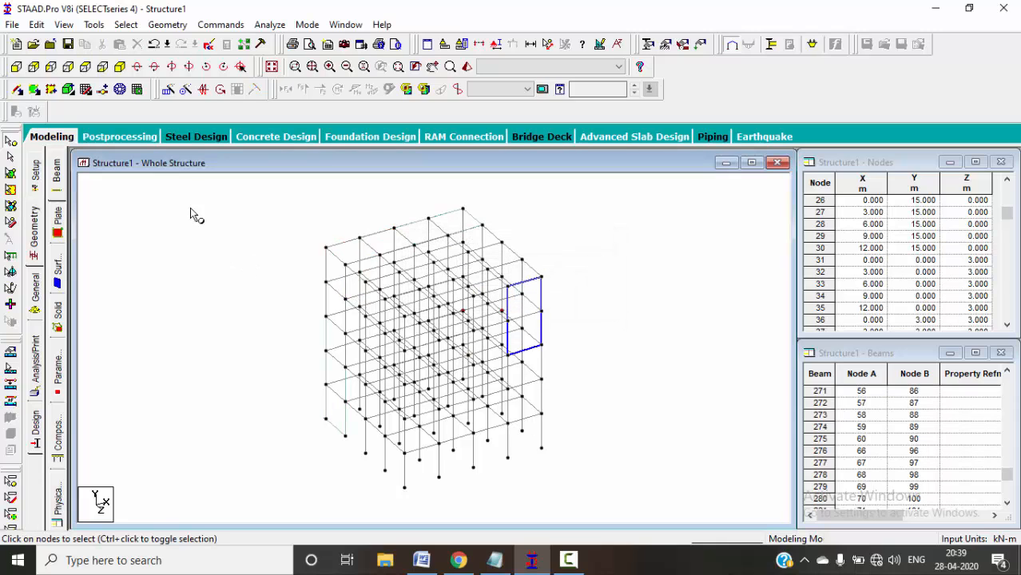
- Select all nodes of the structure at once, and clear the node selection
click(125, 25)
mouse_move(192, 376)
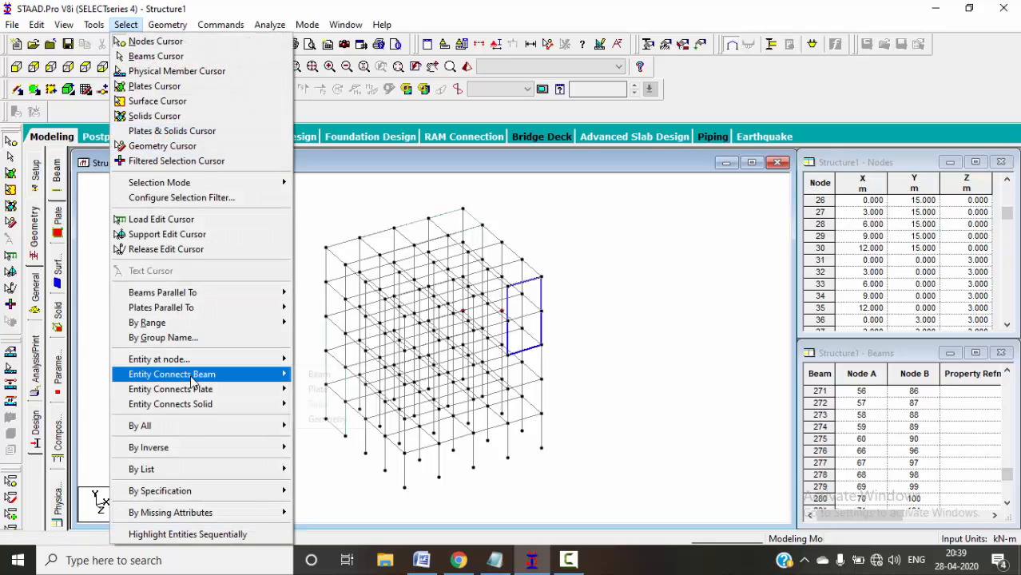
mouse_move(197, 411)
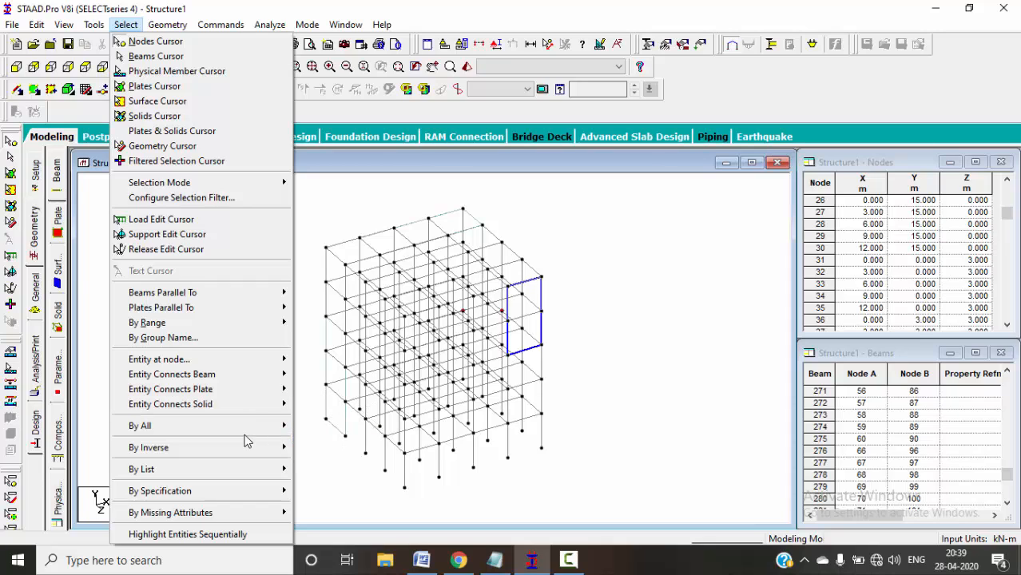
mouse_move(266, 432)
click(319, 426)
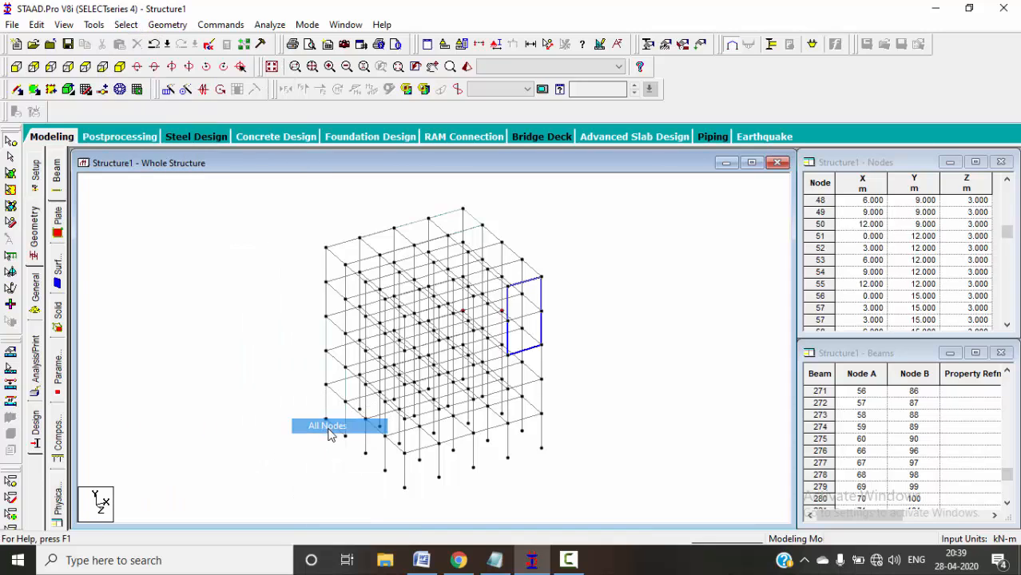
click(246, 365)
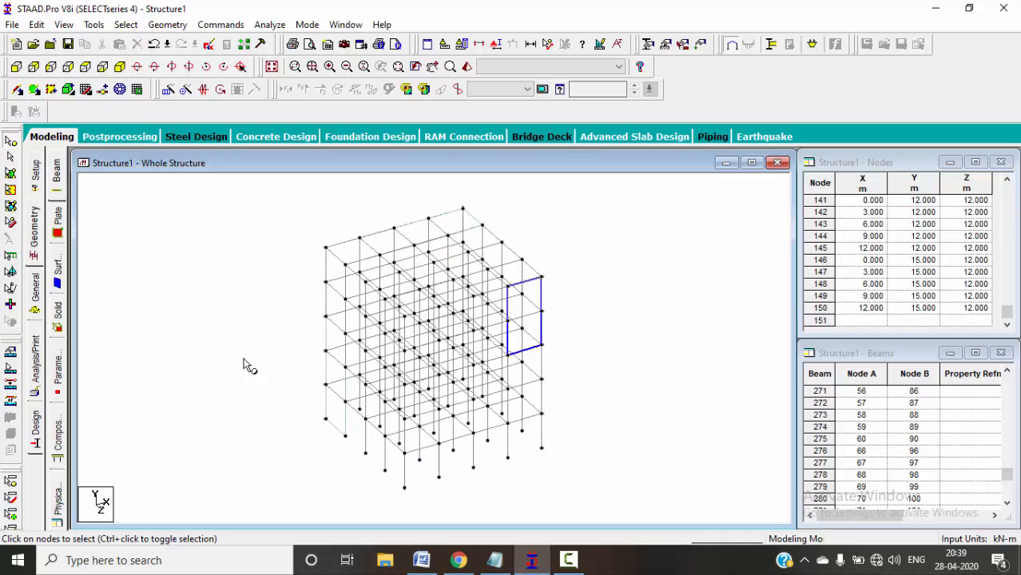
- Select all geometry of the structure, and clear the selection
click(122, 24)
mouse_move(280, 429)
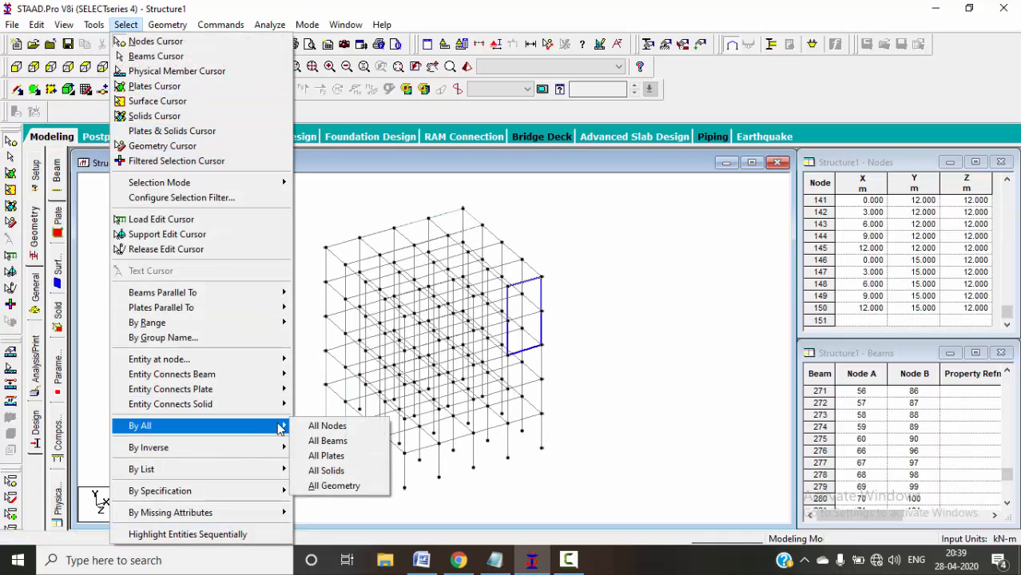
click(345, 486)
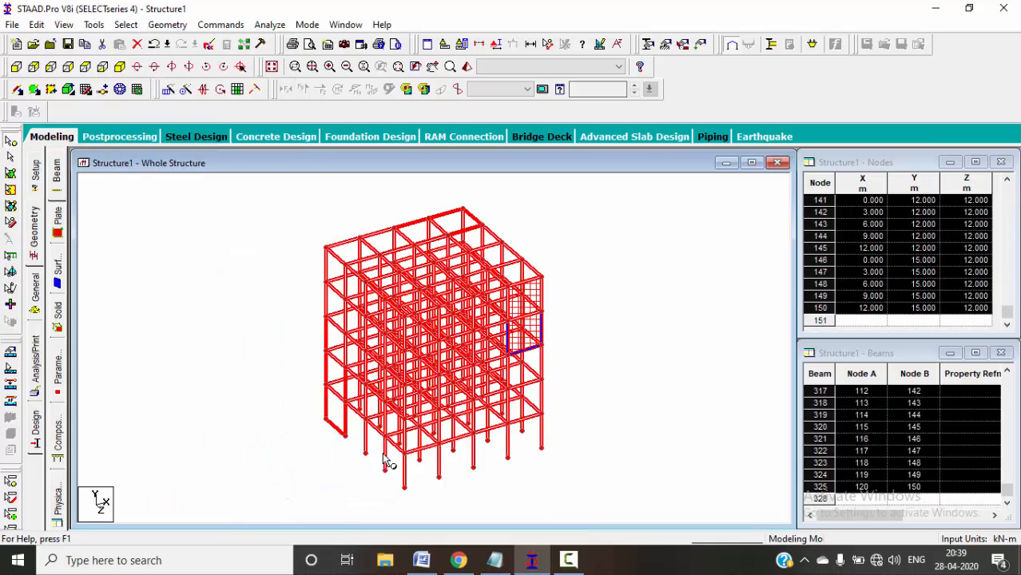
click(270, 337)
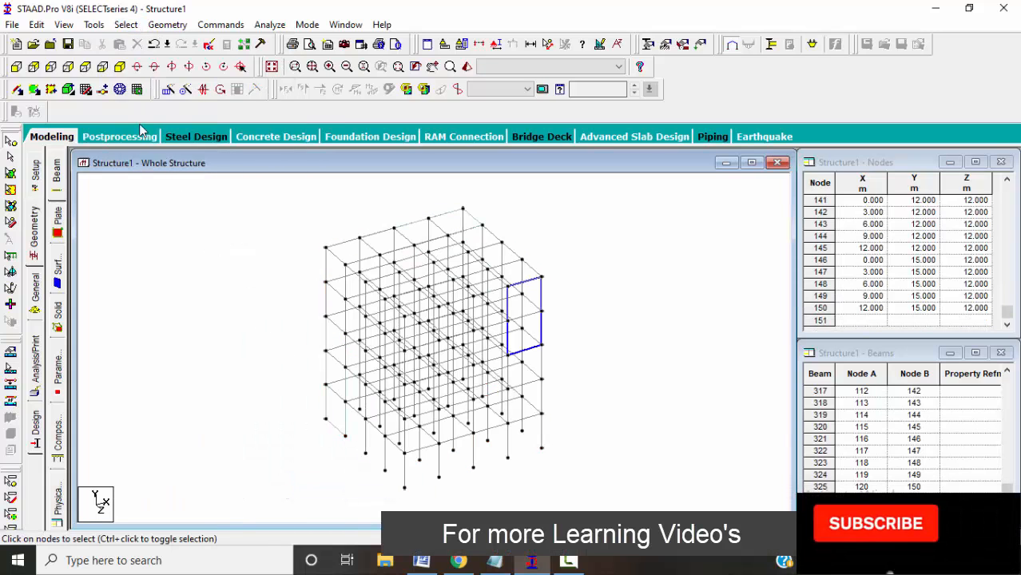
- Window-select the nodes in the right-hand half of the frame
click(126, 25)
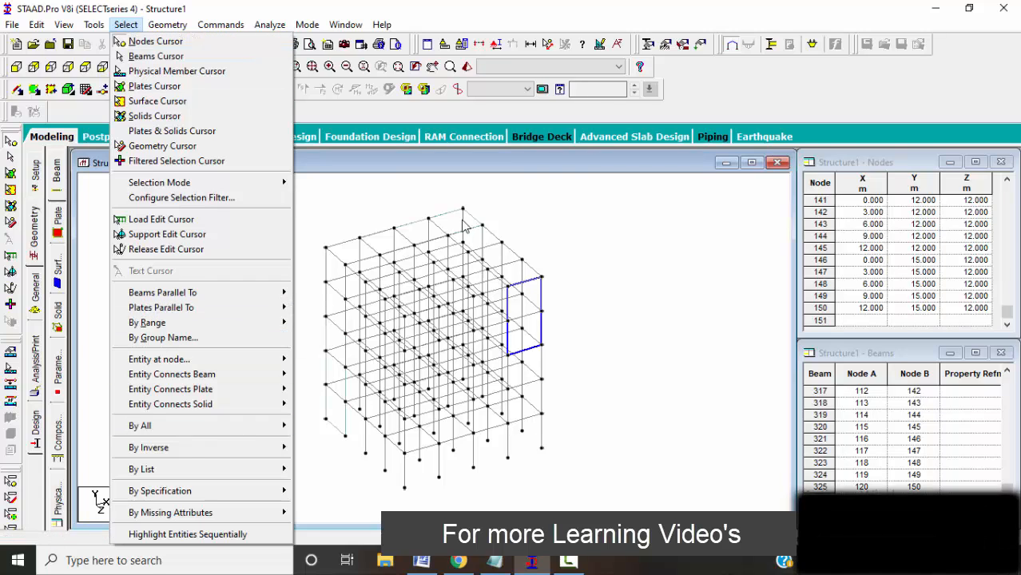
click(440, 202)
drag(440, 202, 609, 461)
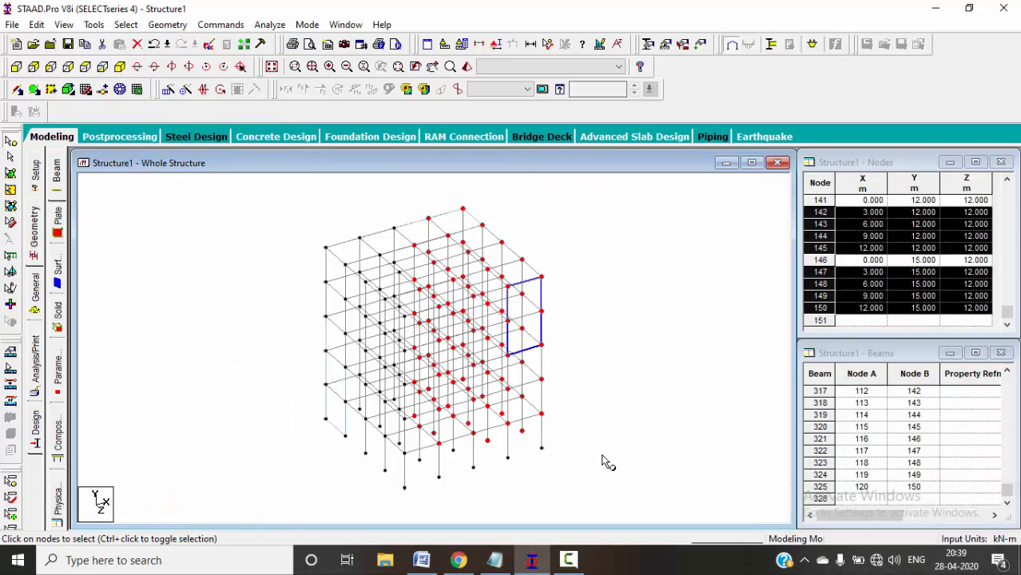
- Invert the node selection, and clear the selected nodes
click(124, 25)
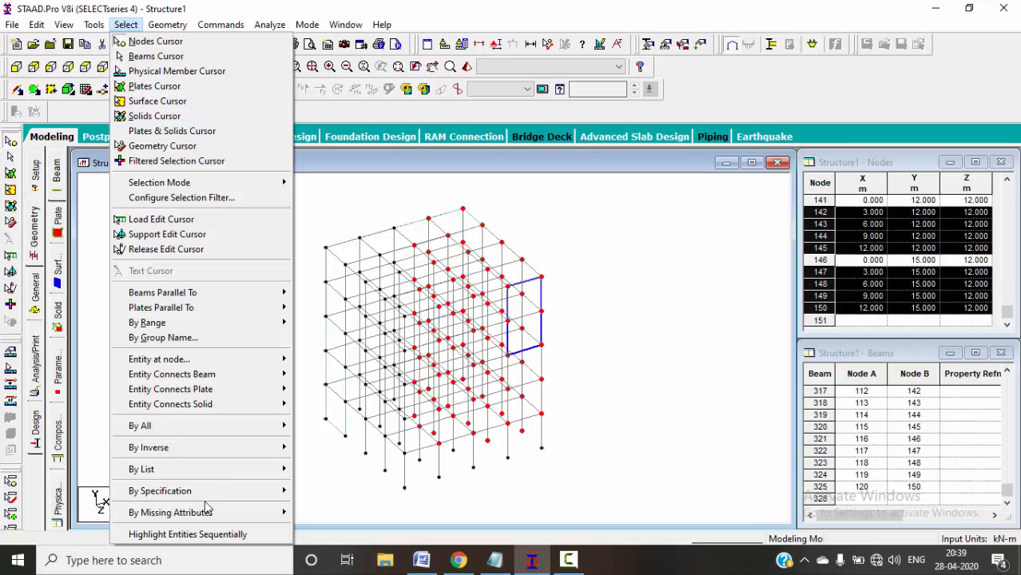
mouse_move(261, 448)
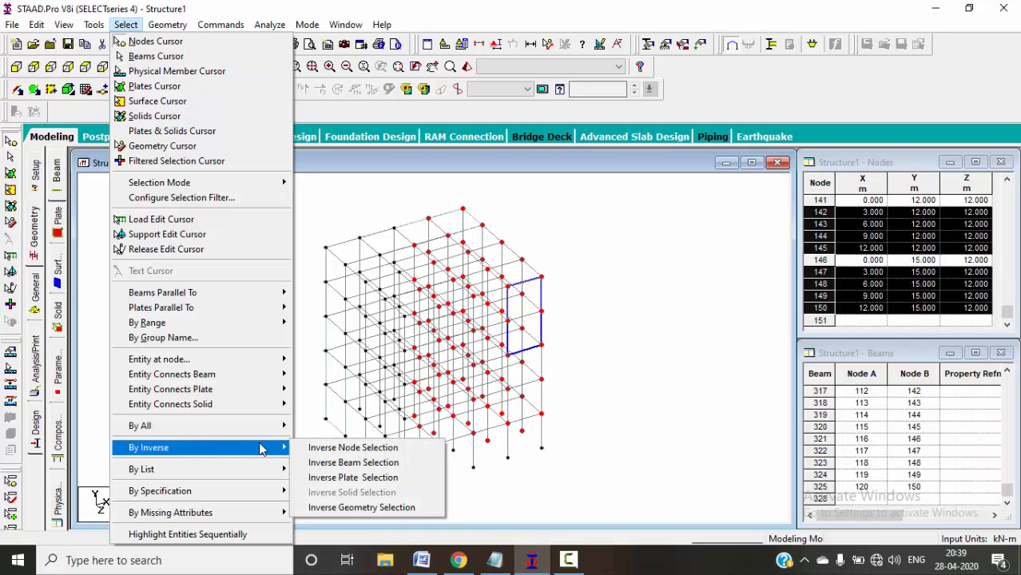
click(344, 447)
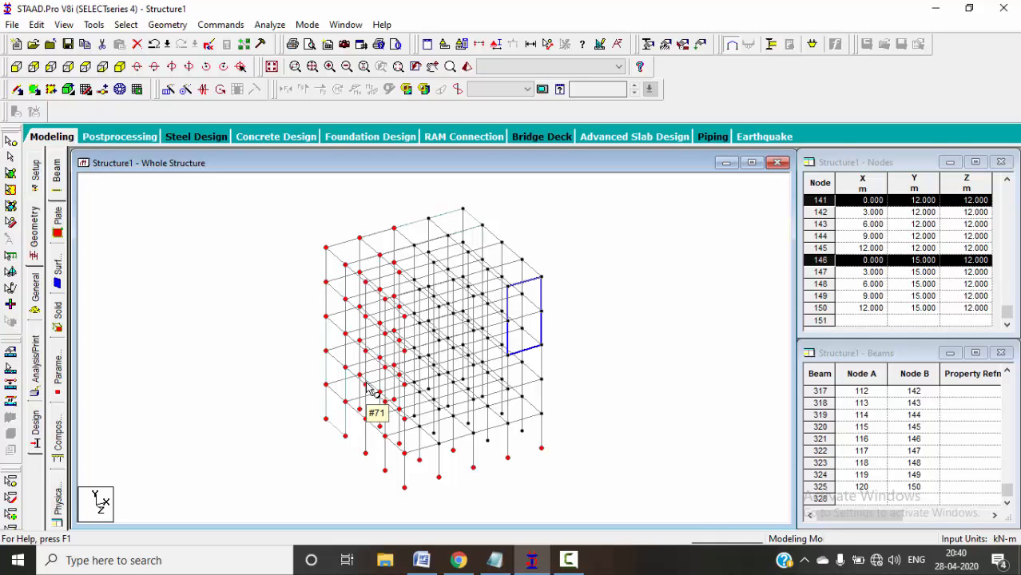
click(192, 337)
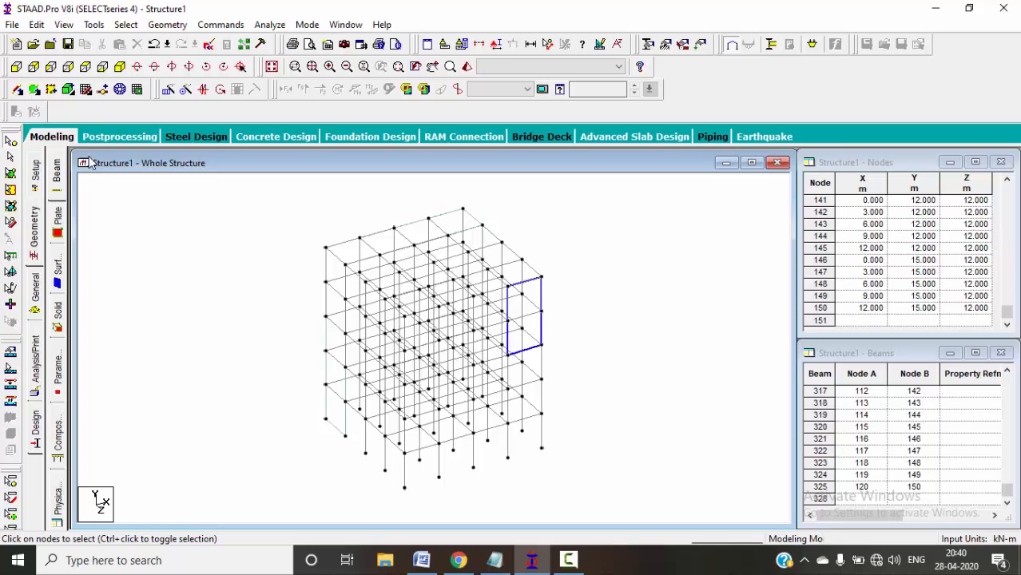
- Select nodes 1 to 11 from the node list
click(126, 24)
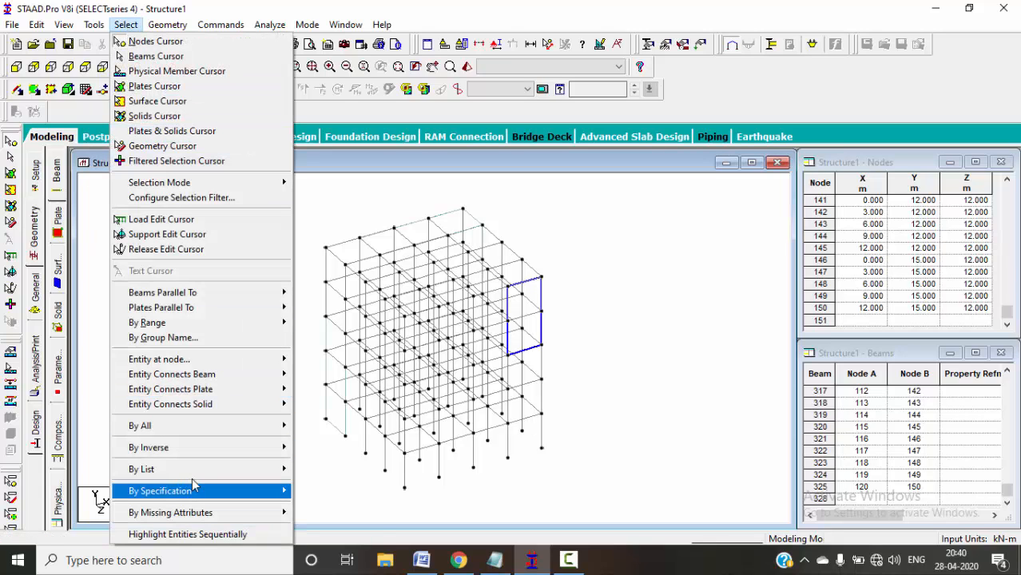
mouse_move(202, 474)
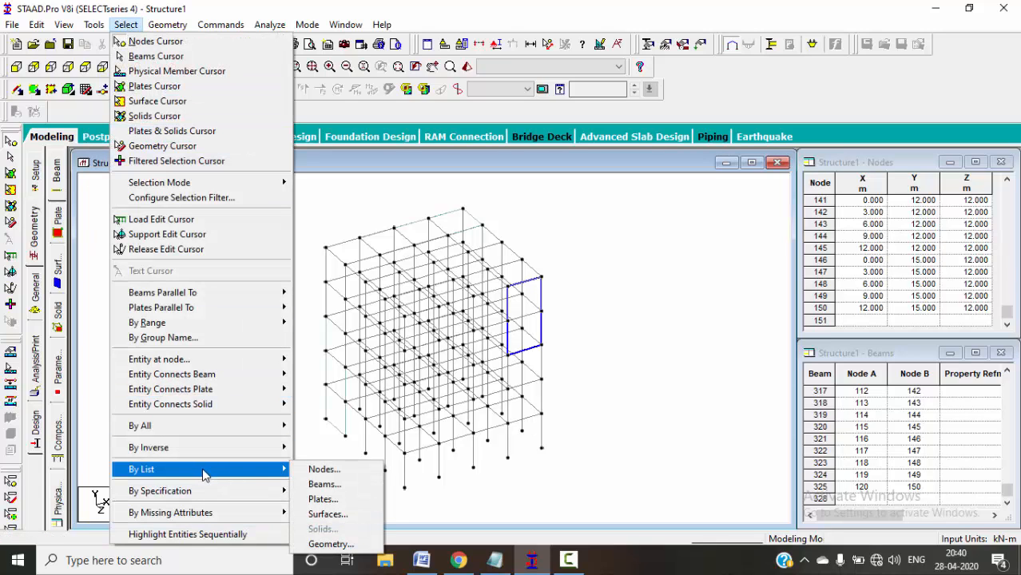
click(318, 469)
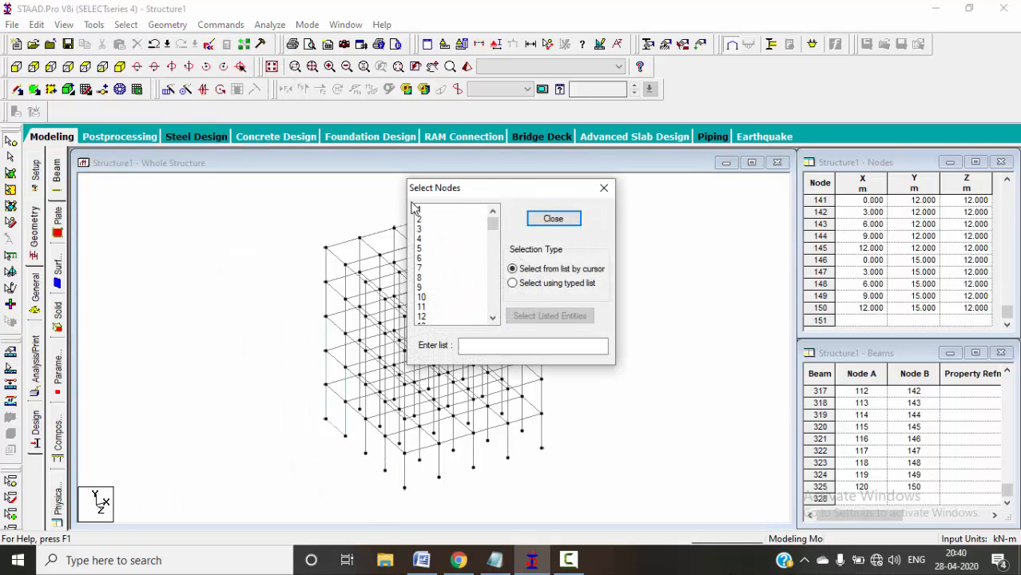
drag(415, 208, 421, 312)
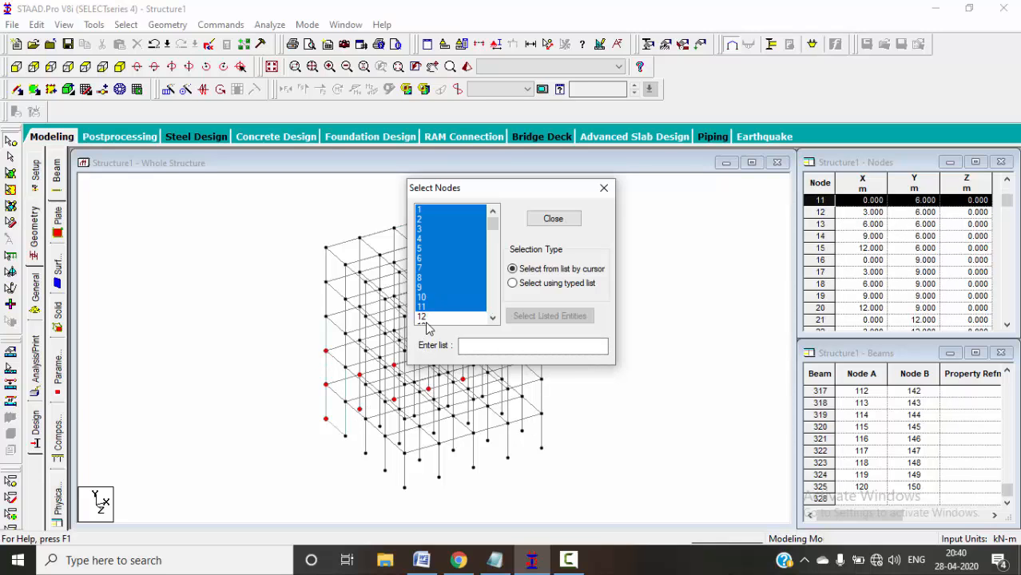
click(603, 188)
- Select beams 1 to 11 from the beam list, keeping the model in view
click(125, 25)
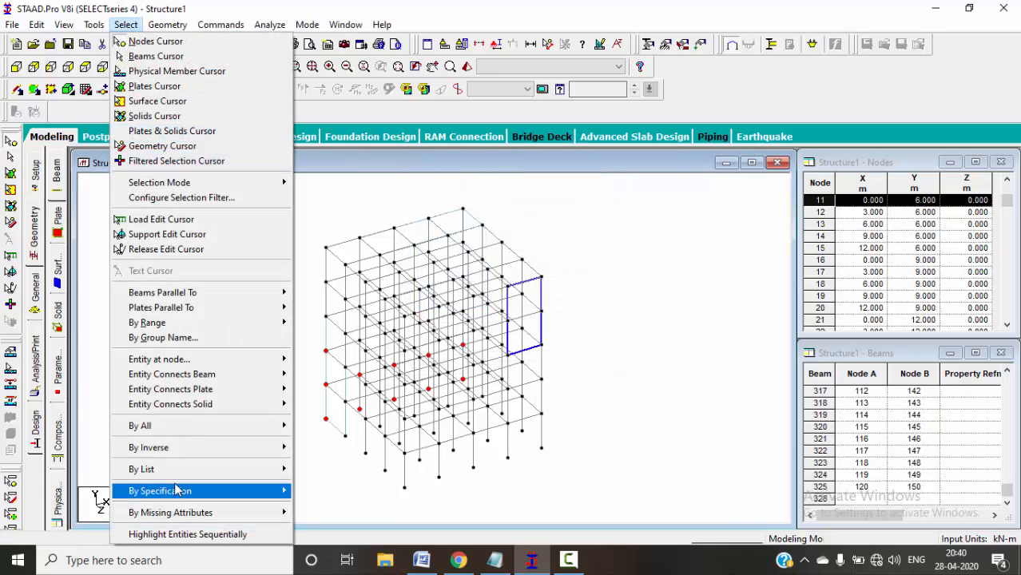
mouse_move(219, 469)
click(323, 484)
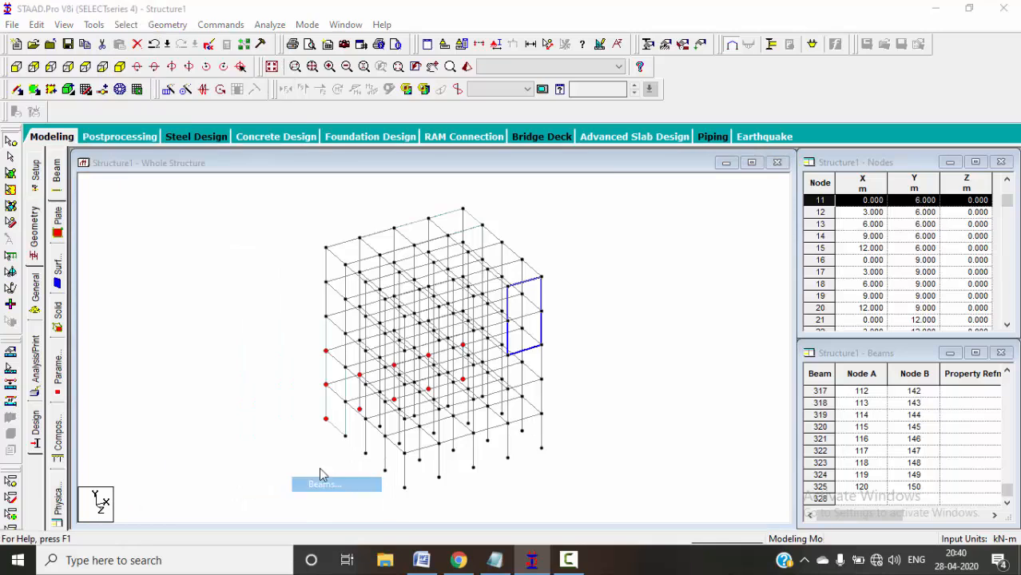
drag(432, 217, 456, 308)
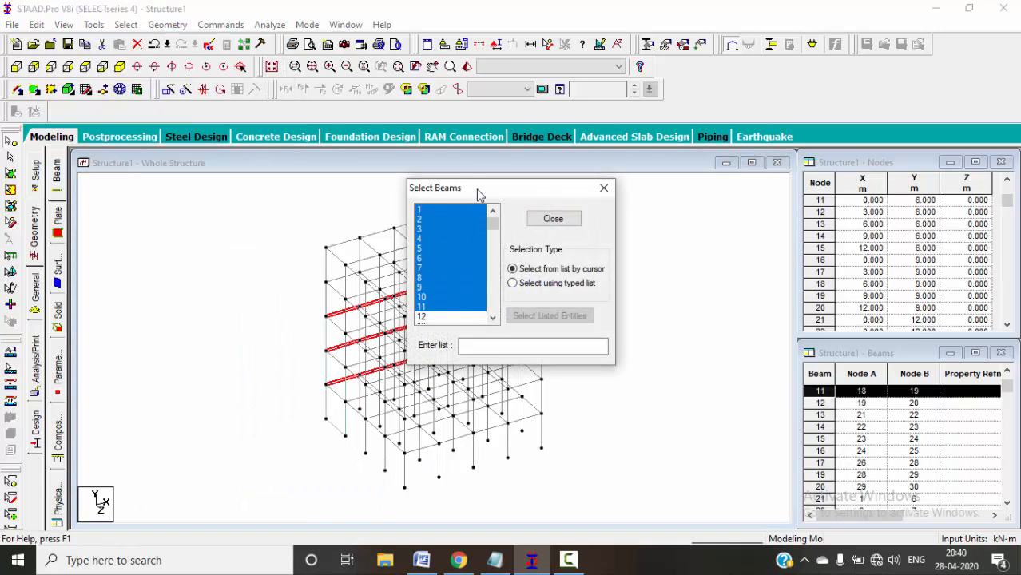
drag(477, 195, 643, 169)
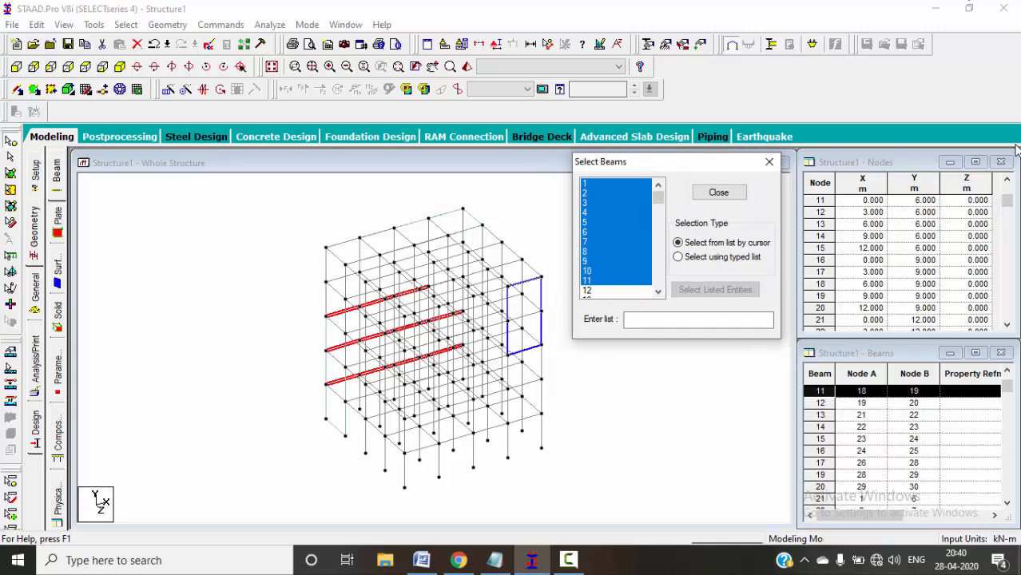
click(768, 162)
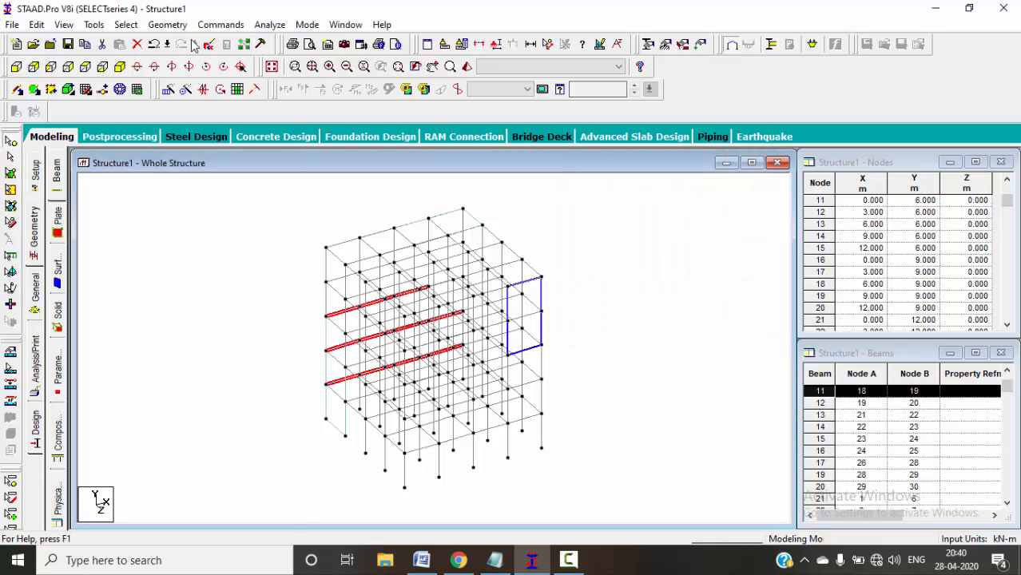
- Look through the selection options by list and by specification, and clear the beam selection
click(132, 28)
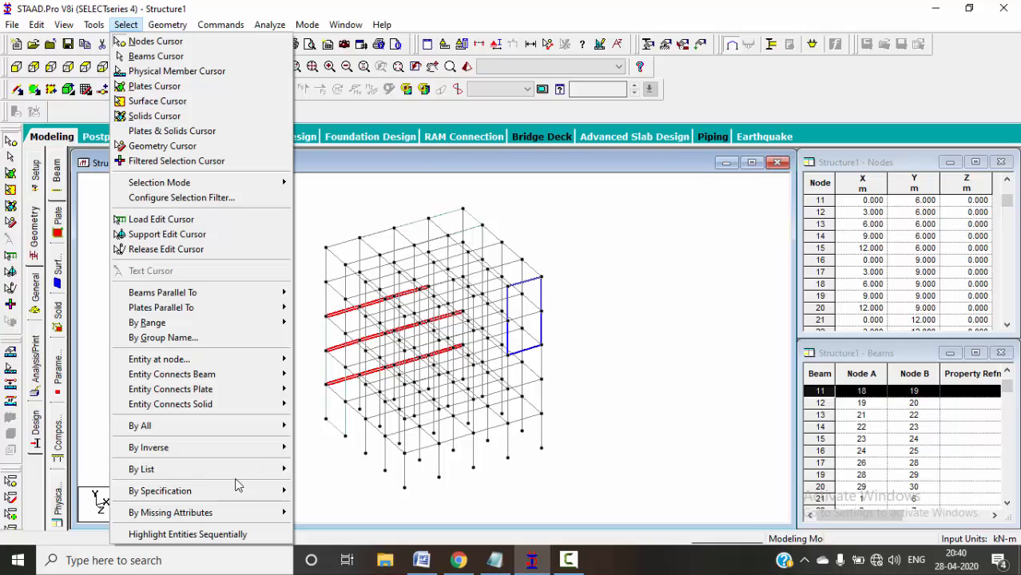
mouse_move(253, 474)
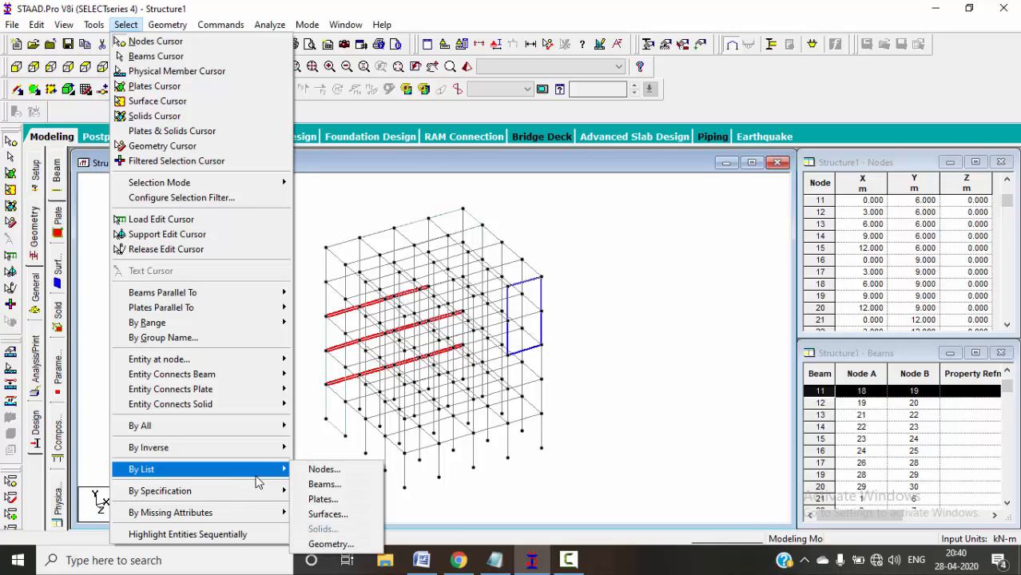
mouse_move(257, 497)
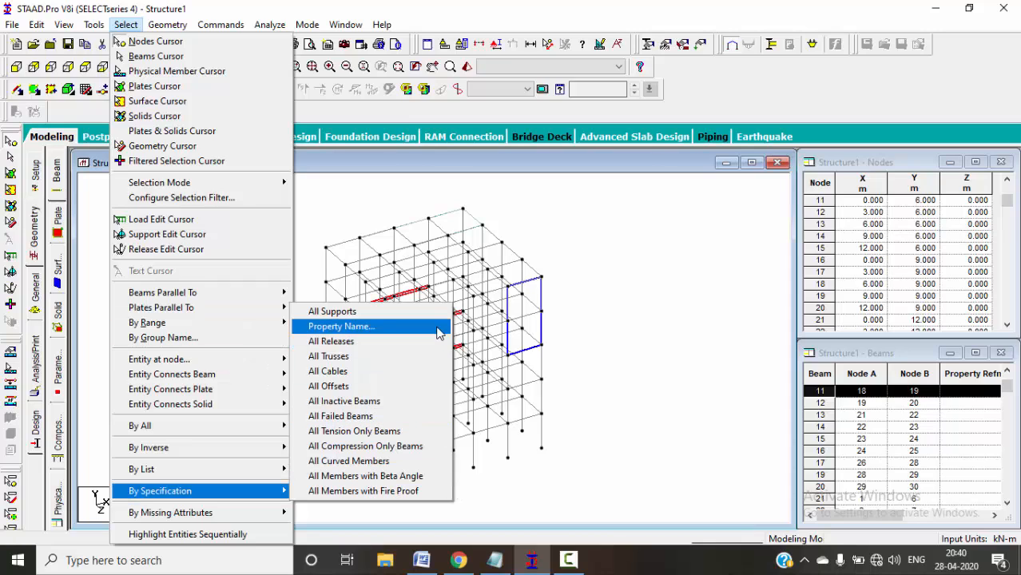
click(549, 511)
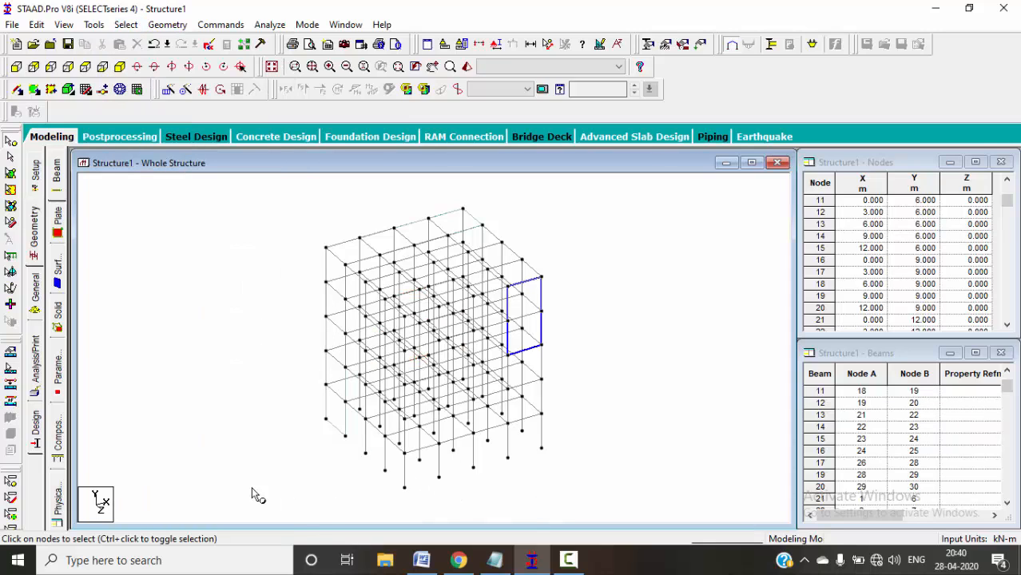
- Select all entities of the frame with a missing property, and clear the selection
click(125, 24)
mouse_move(217, 513)
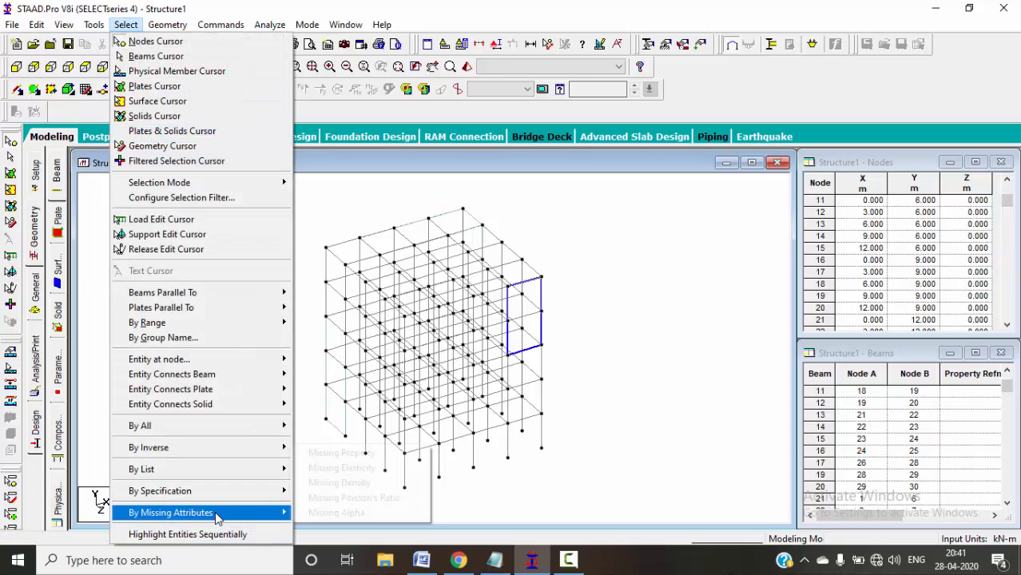
click(347, 453)
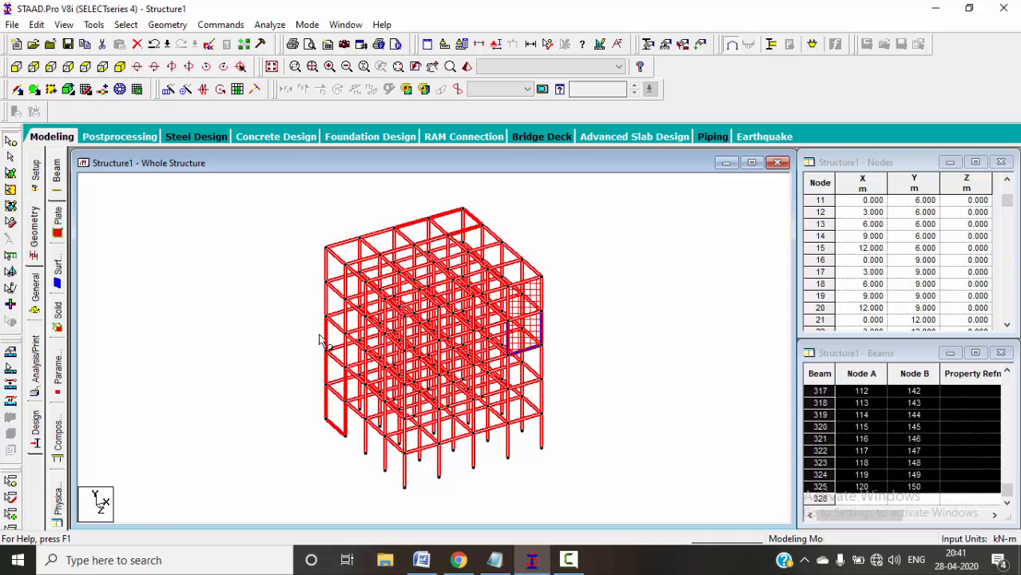
click(296, 322)
- Select all entities of the frame with missing density, and clear the selection
click(126, 24)
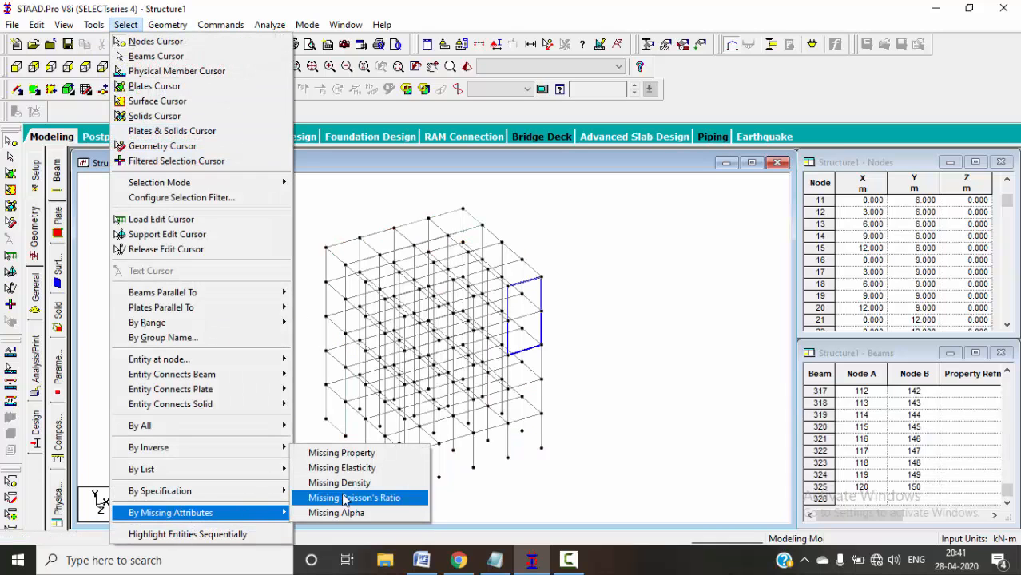
click(345, 482)
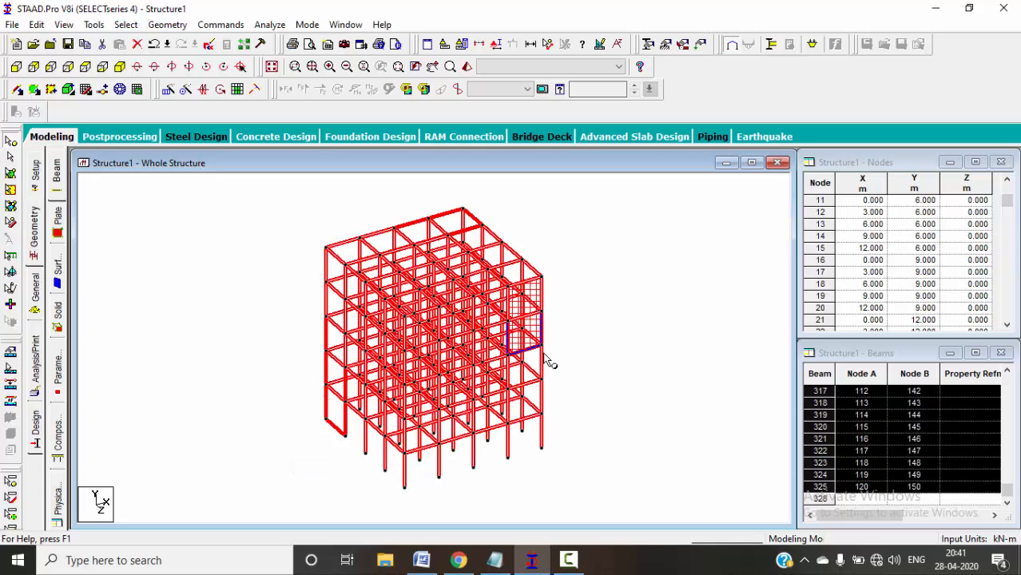
click(276, 287)
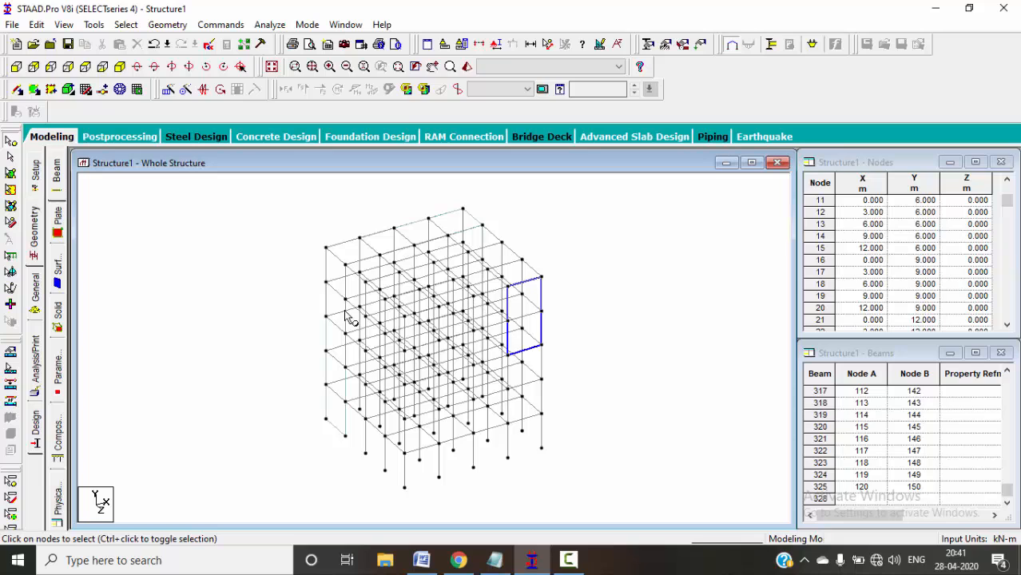
click(126, 25)
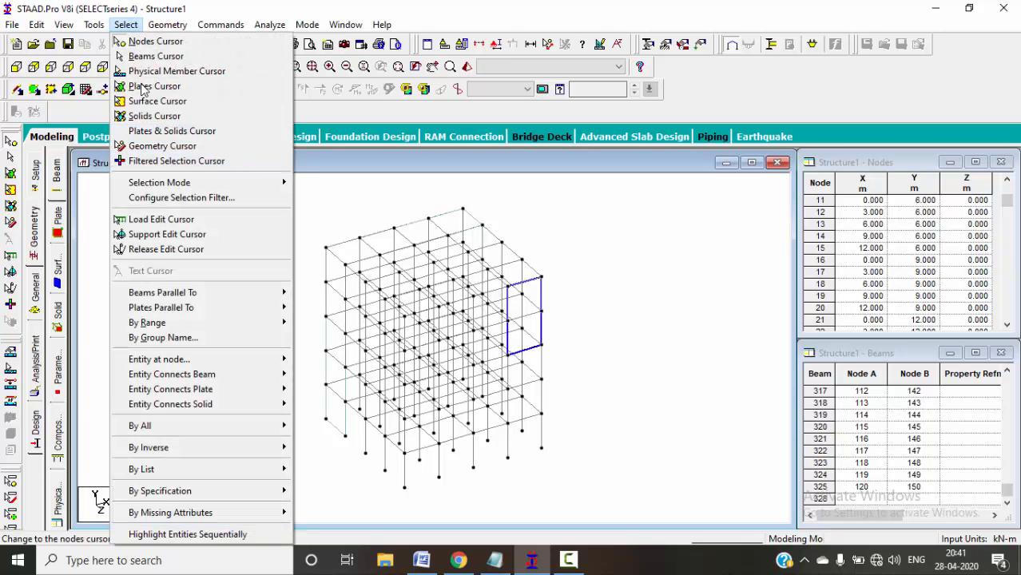
click(607, 353)
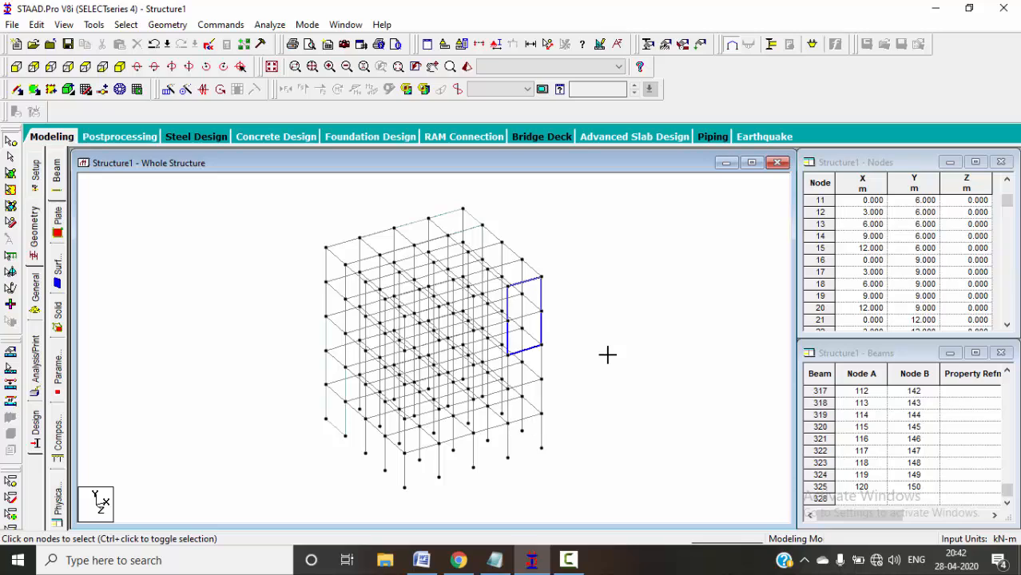
click(568, 560)
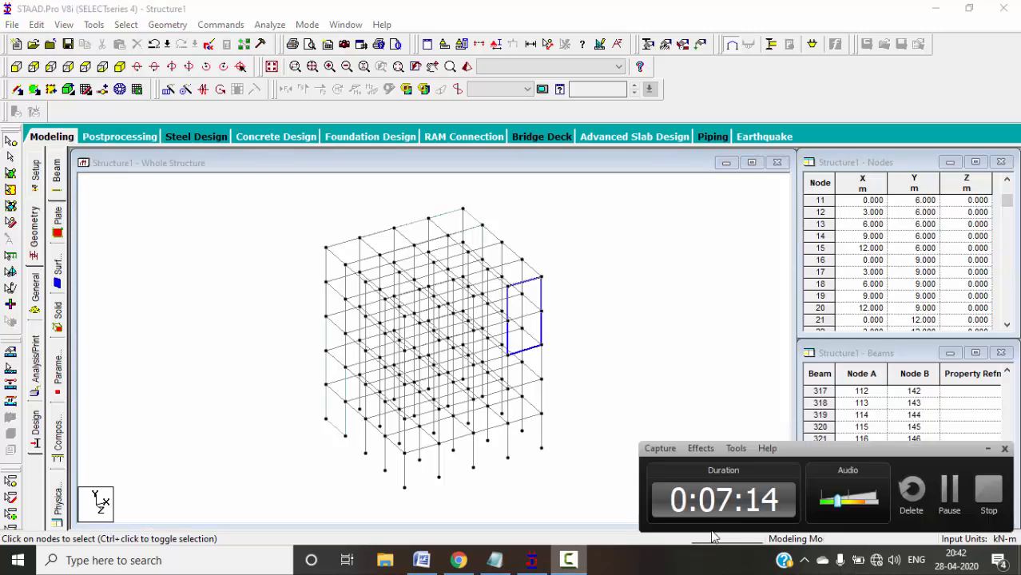